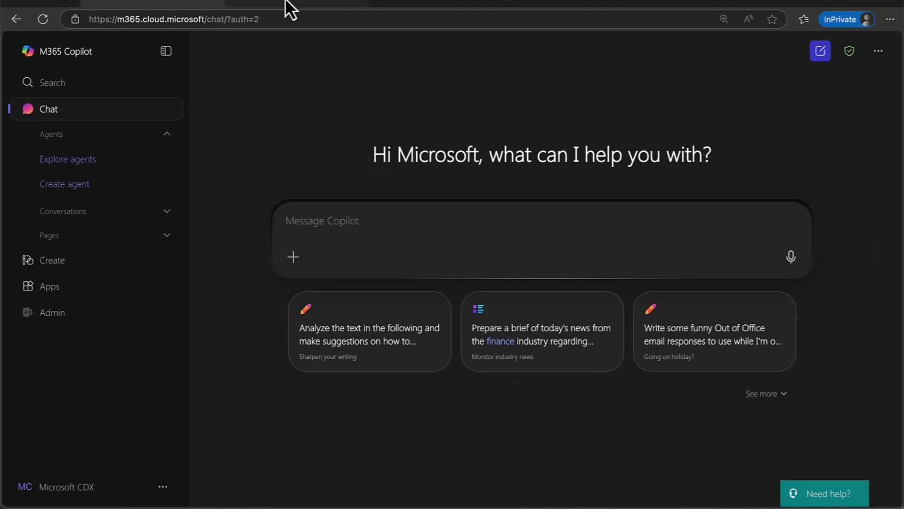
# - Switch to the Microsoft 365 admin center browser tab
pyautogui.click(286, 3)
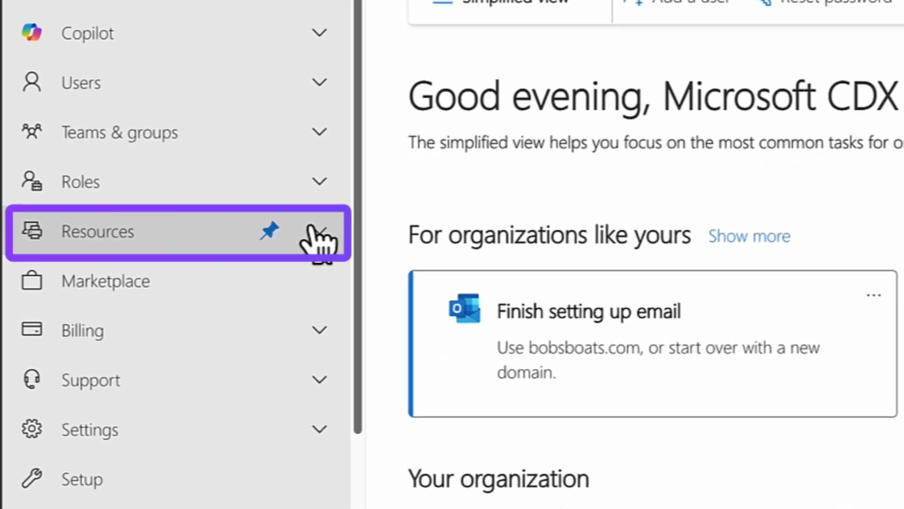
# - Go to Resources > Rooms & equipment to list the six conference rooms and Projector
pyautogui.click(316, 231)
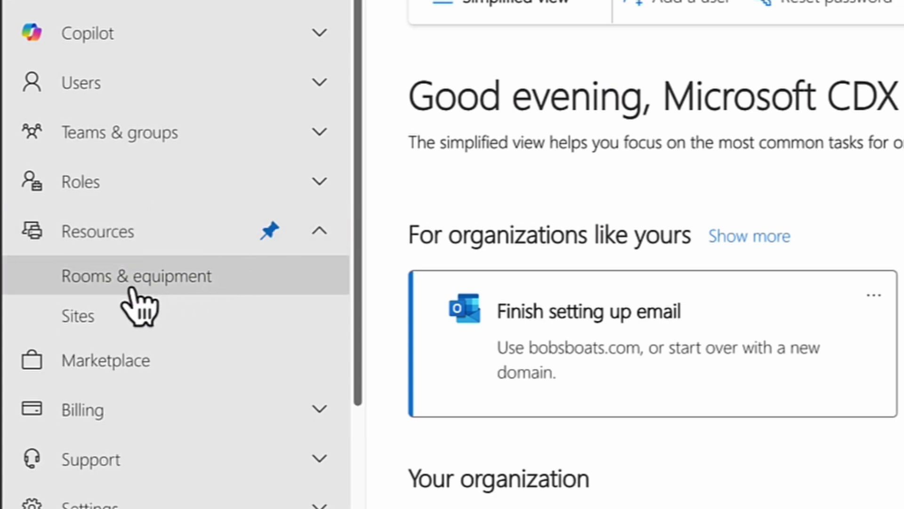
pyautogui.click(88, 313)
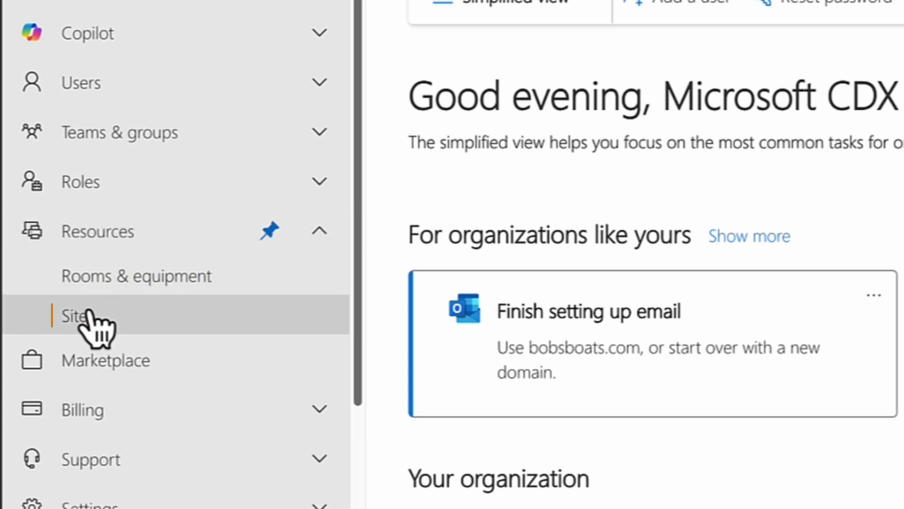
pyautogui.click(112, 281)
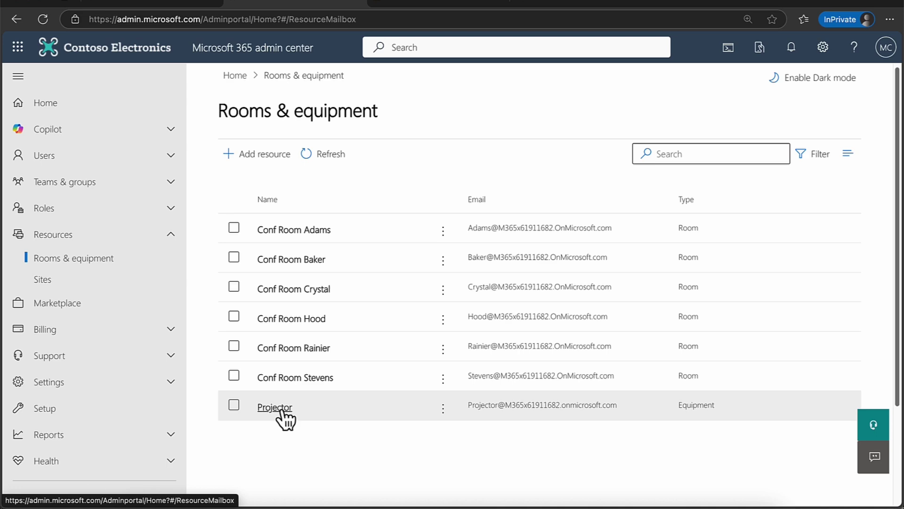
# - Start a new Equipment resource named 'Mini Bus' with email alias MiniBus01
pyautogui.click(278, 161)
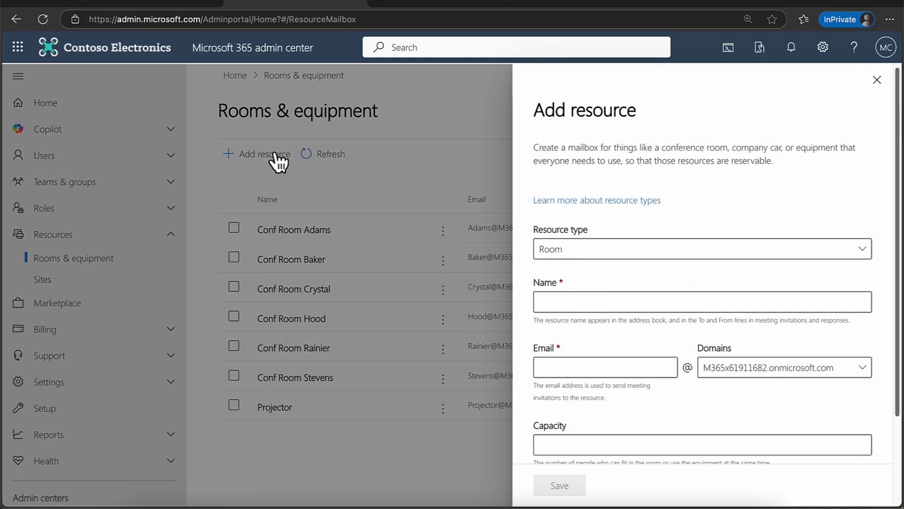
pyautogui.click(592, 250)
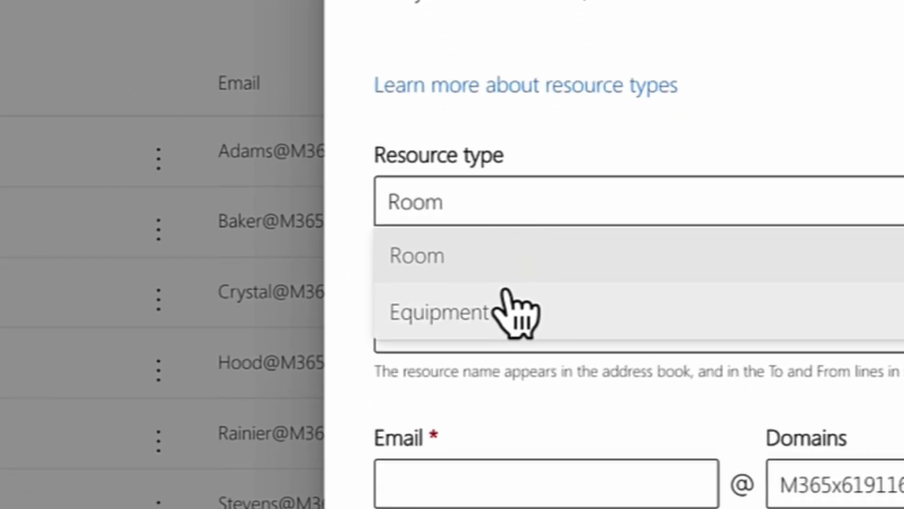
pyautogui.click(503, 308)
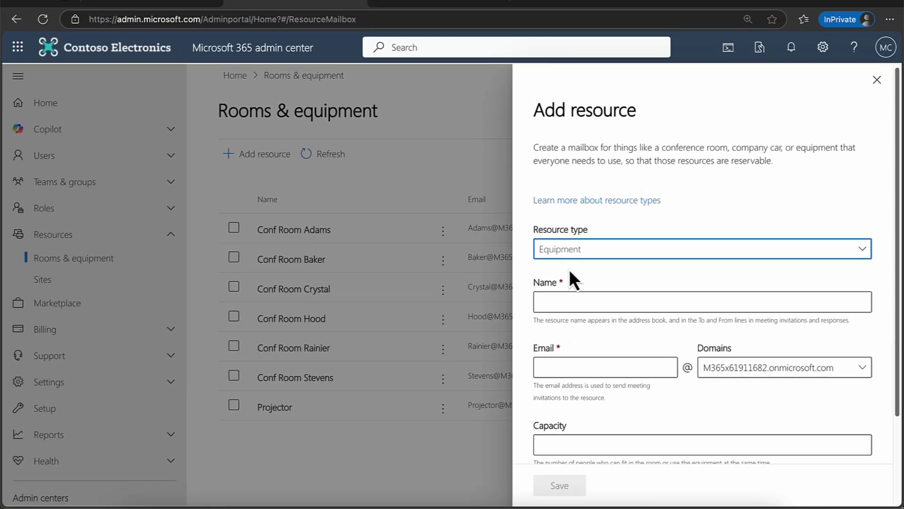
pyautogui.click(569, 300)
pyautogui.write('Mini Bu')
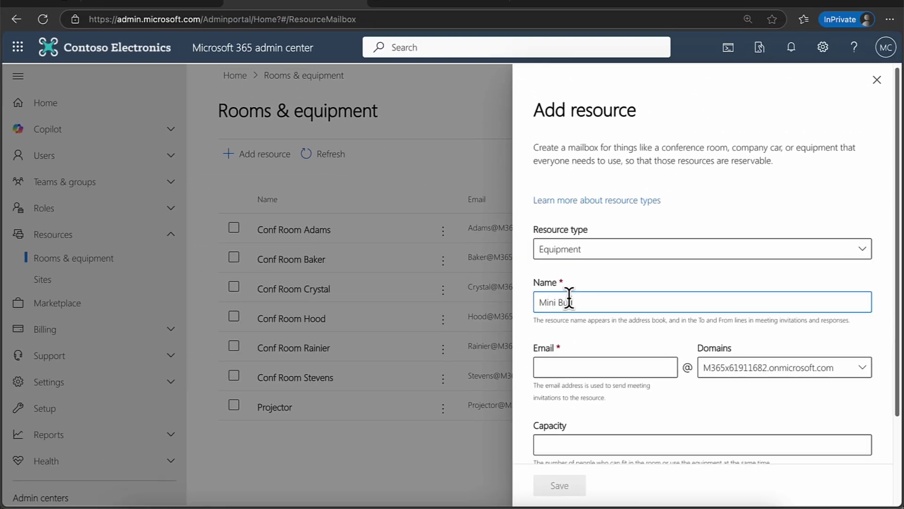
pyautogui.write('s')
pyautogui.press('Tab')
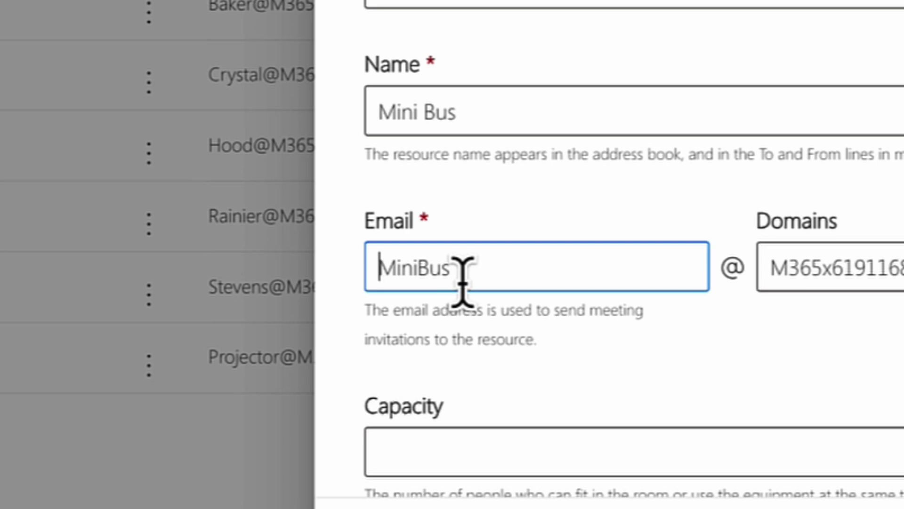
pyautogui.click(575, 372)
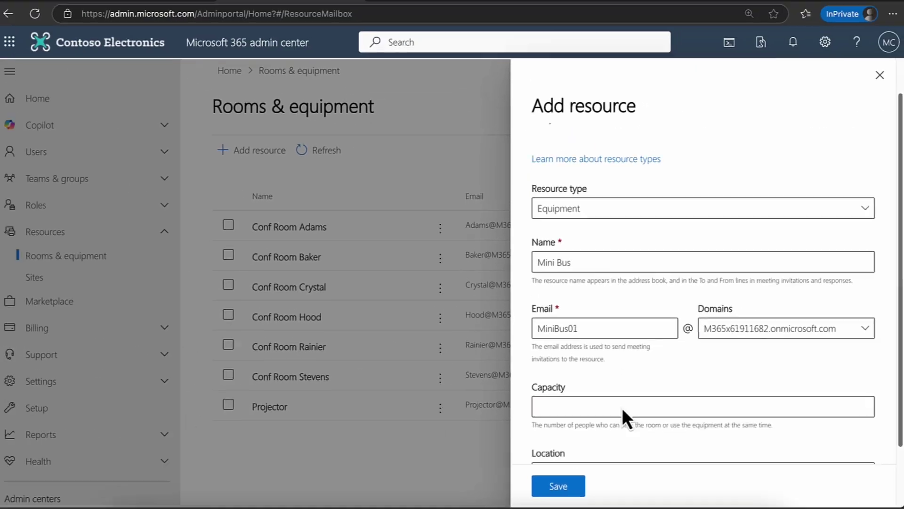
# - Enter capacity 35 and location Oslo for Mini Bus, then save the resource
pyautogui.click(441, 440)
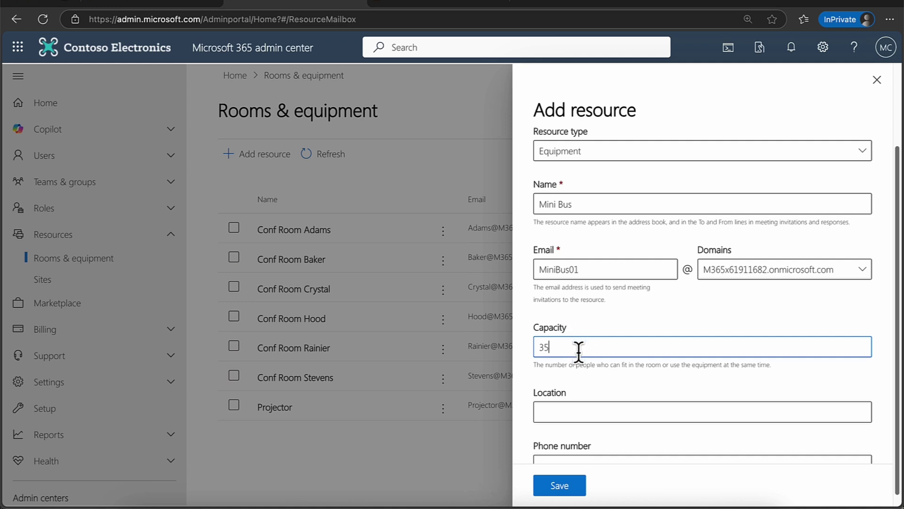
pyautogui.scroll(-1, 578, 350)
pyautogui.scroll(-1, 578, 350)
pyautogui.click(583, 396)
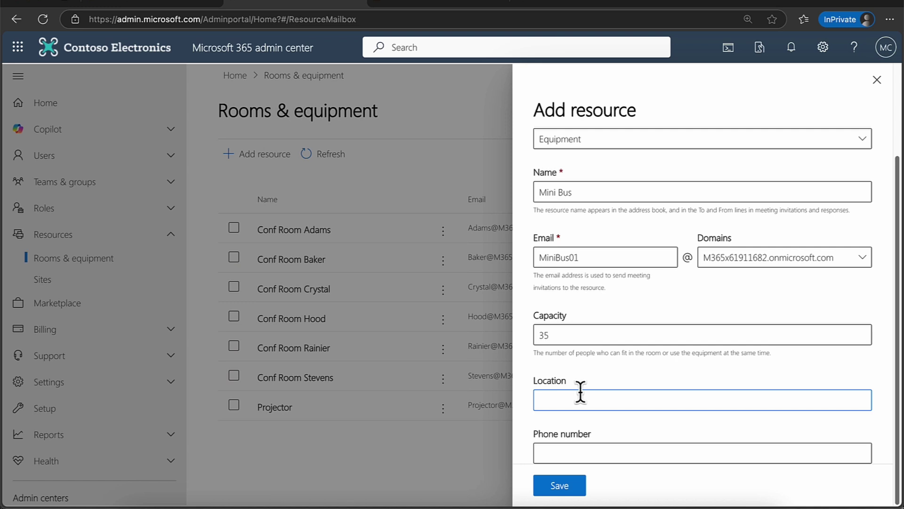
pyautogui.write('Oslo')
pyautogui.click(615, 453)
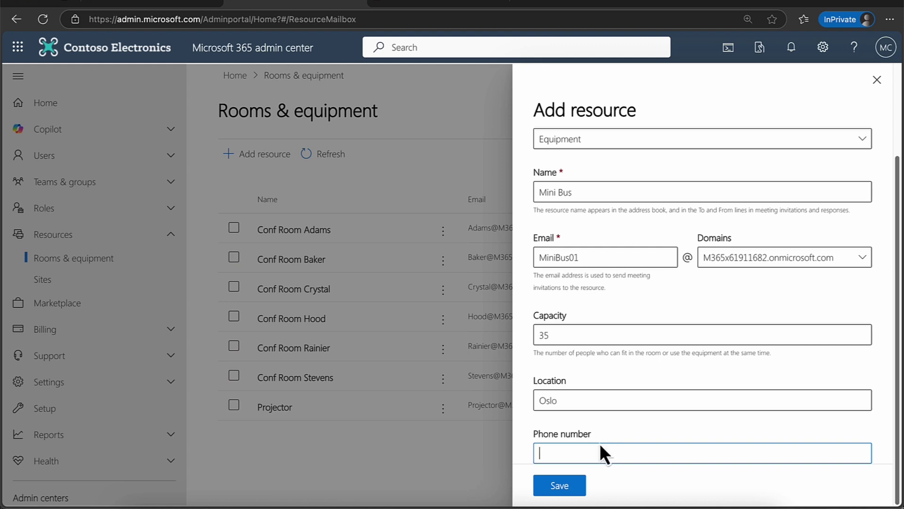
pyautogui.click(556, 488)
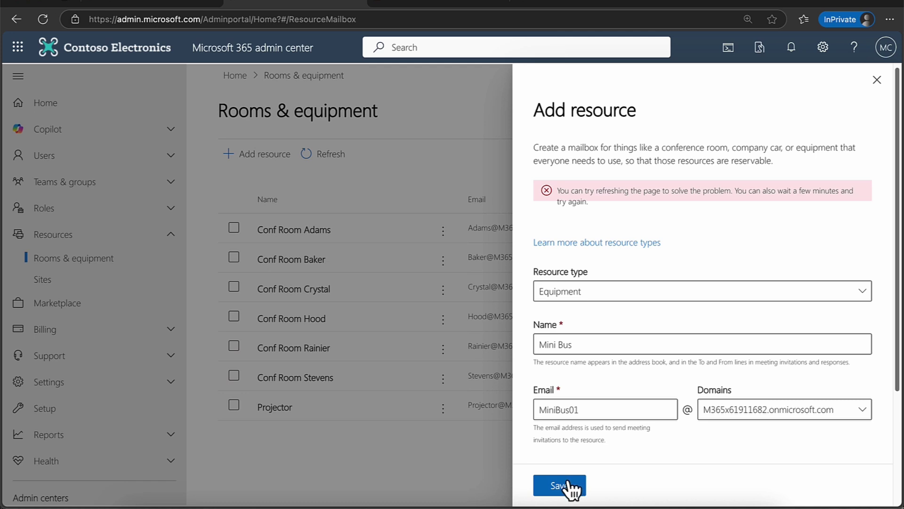
# - Retry saving Mini Bus, then close the Add resource form after the MiniBus01 address-in-use error
pyautogui.click(560, 485)
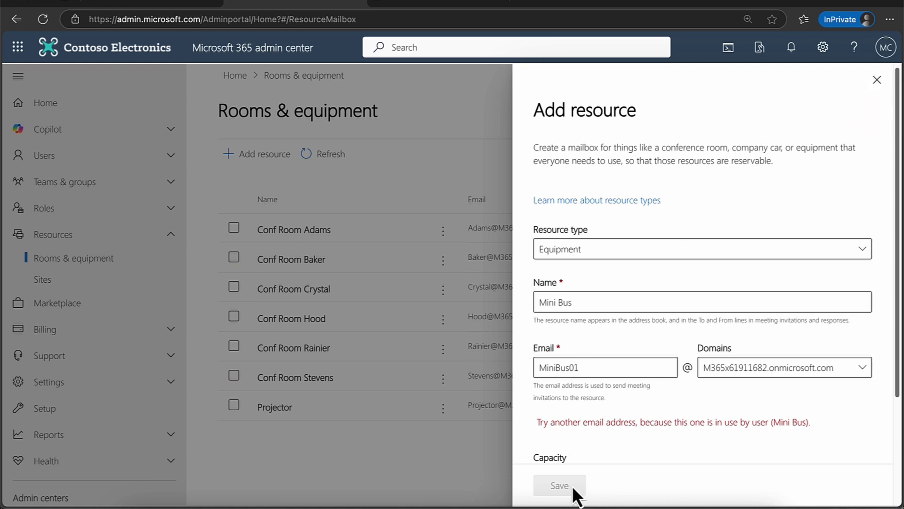
pyautogui.scroll(-3, 652, 460)
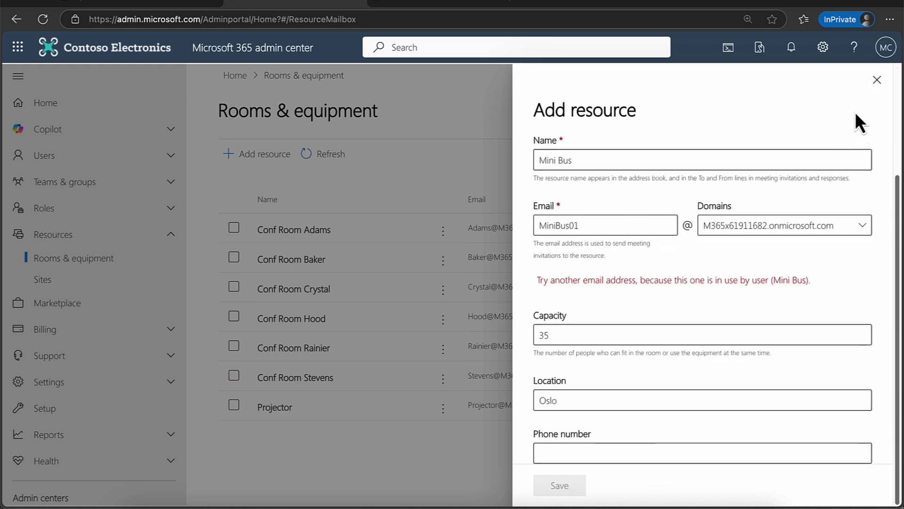
pyautogui.click(877, 80)
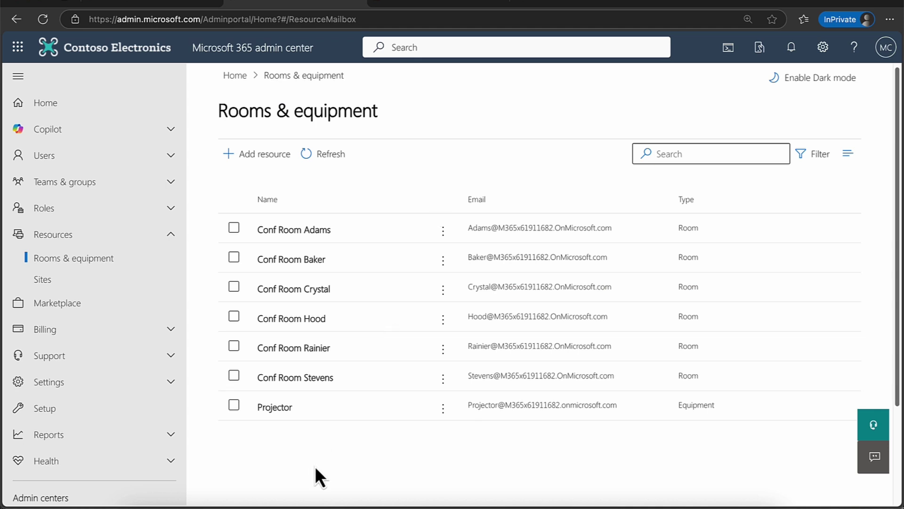
# - Reload the Rooms & equipment page so Mini Bus shows as an Equipment resource
pyautogui.click(43, 20)
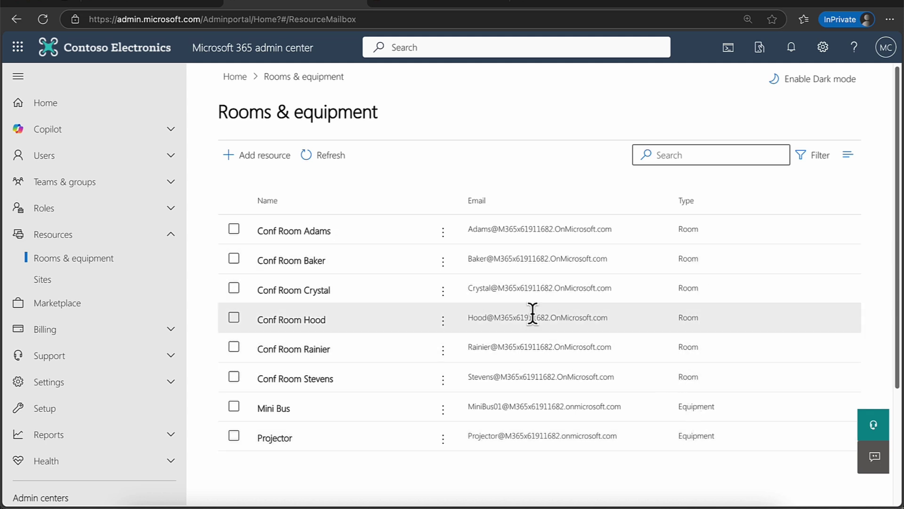
# - Open Conf Room Adams, look through its empty delegate list, and return to its details
pyautogui.click(303, 238)
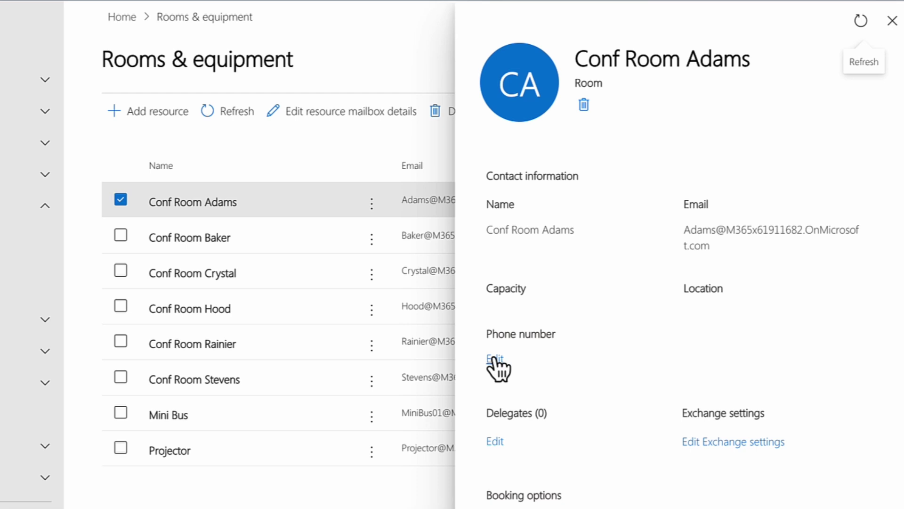
pyautogui.scroll(-2, 497, 367)
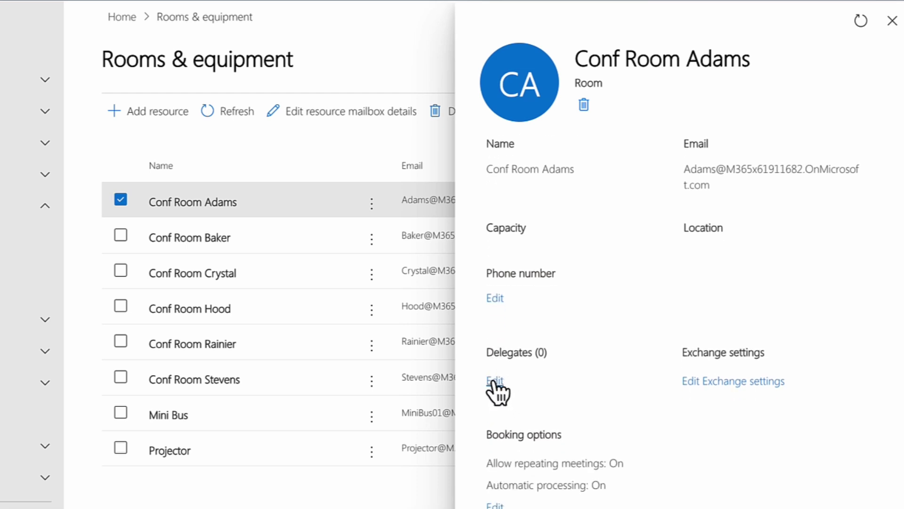
pyautogui.click(493, 381)
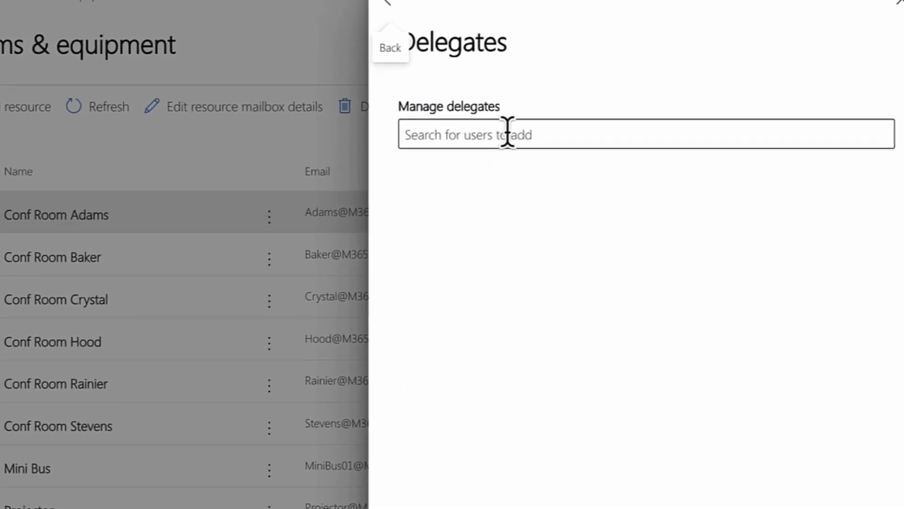
pyautogui.click(507, 133)
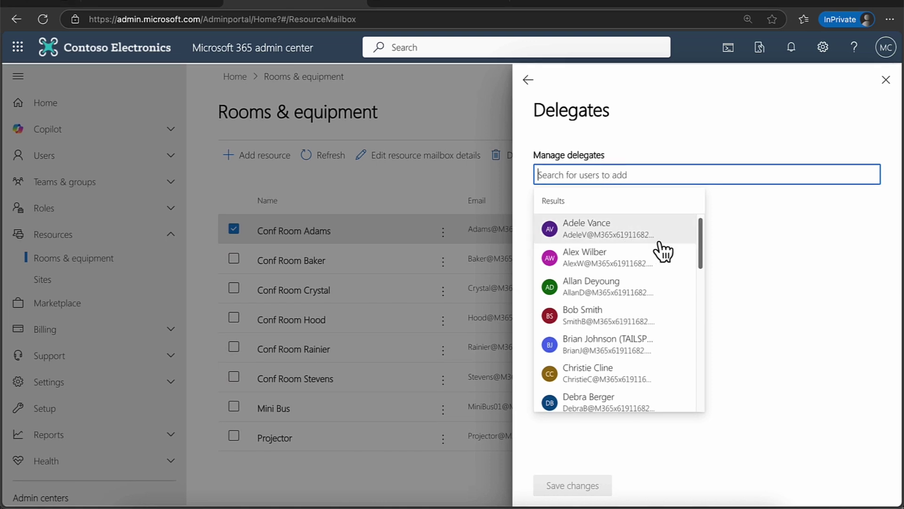
pyautogui.moveTo(702, 248)
pyautogui.mouseDown()
pyautogui.moveTo(695, 281)
pyautogui.moveTo(700, 232)
pyautogui.mouseUp()
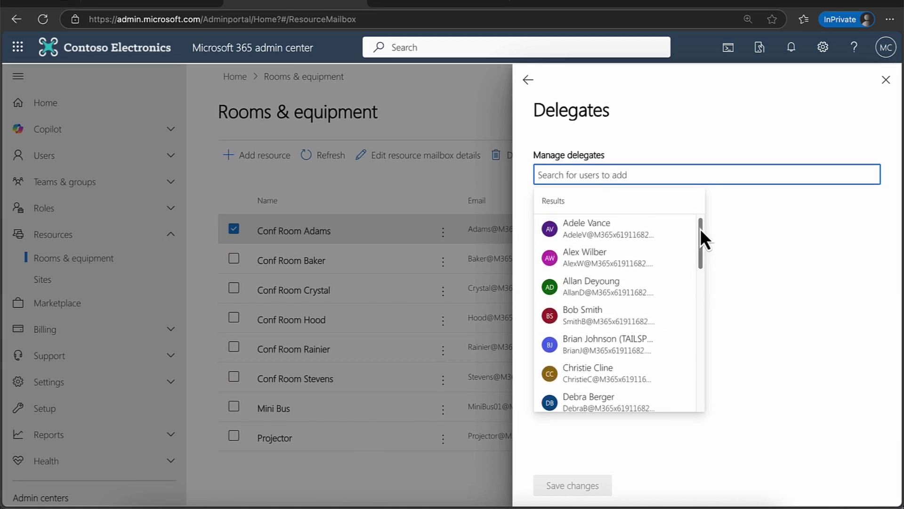
pyautogui.click(757, 222)
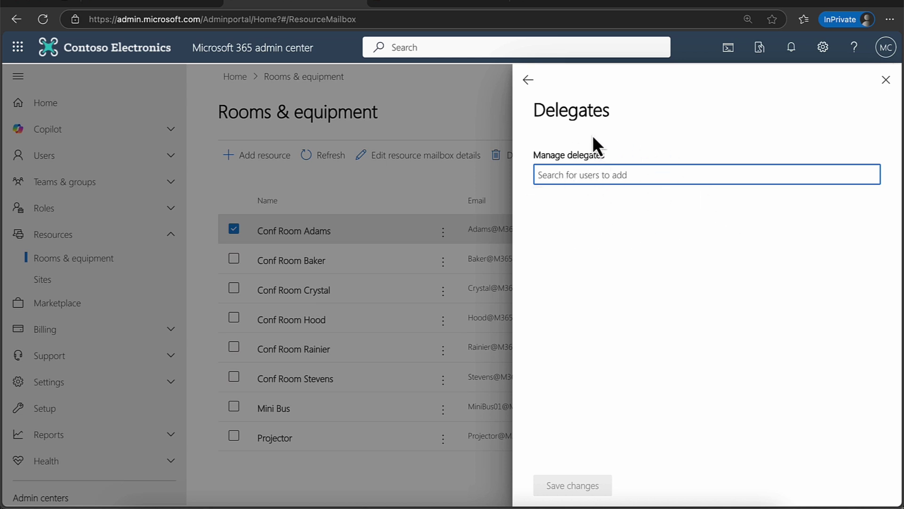
pyautogui.click(527, 81)
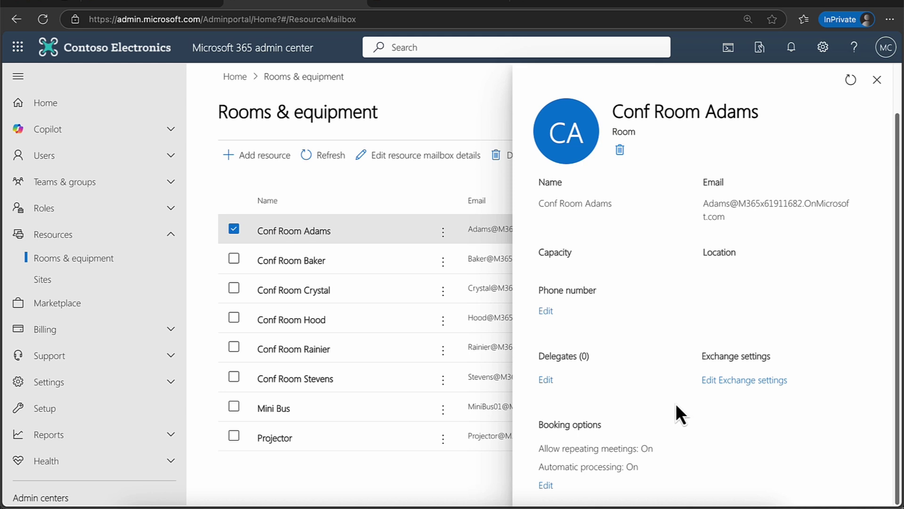
pyautogui.moveTo(699, 356); pyautogui.dragTo(767, 355)
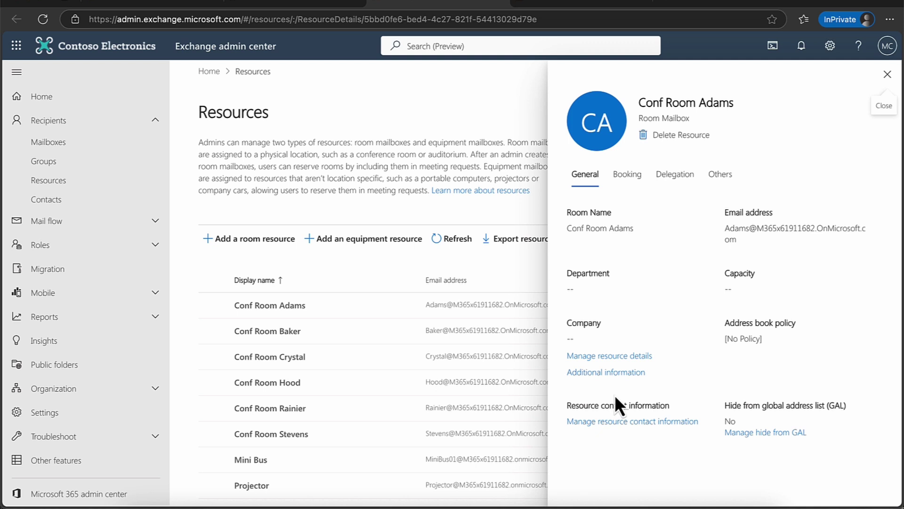
# - Set Conf Room Adams' contact information location to Oslo and save it
pyautogui.click(614, 422)
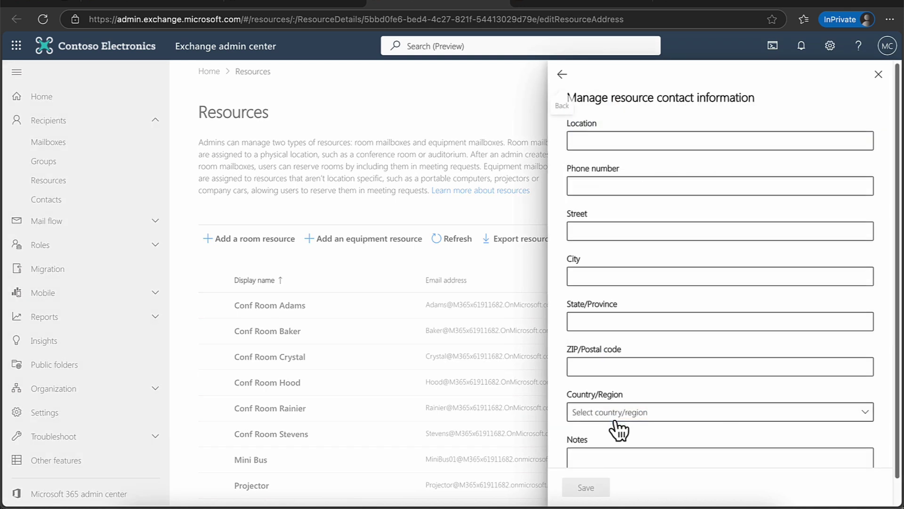
pyautogui.click(618, 142)
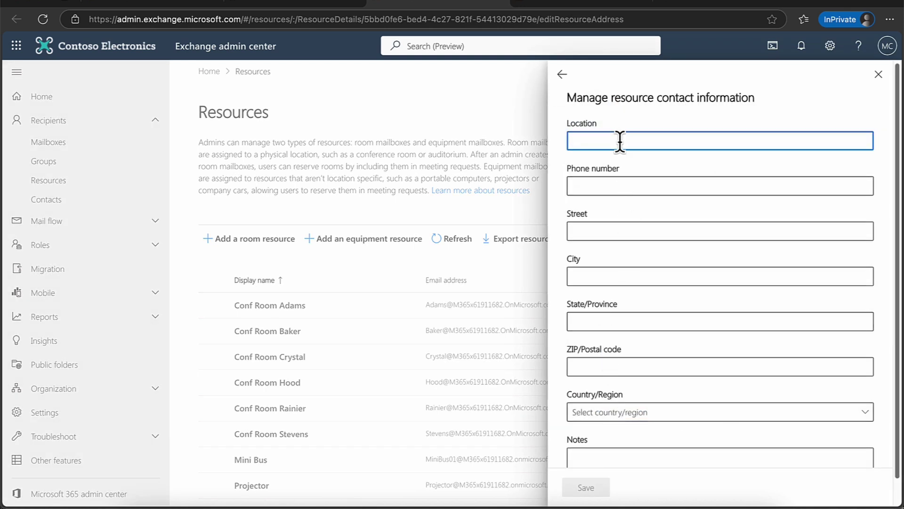
pyautogui.write('Oslo')
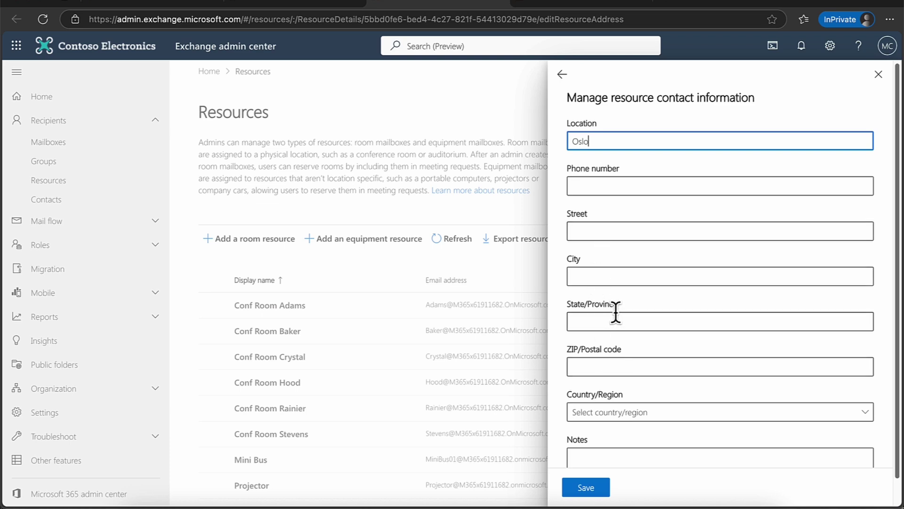
pyautogui.scroll(-1, 617, 318)
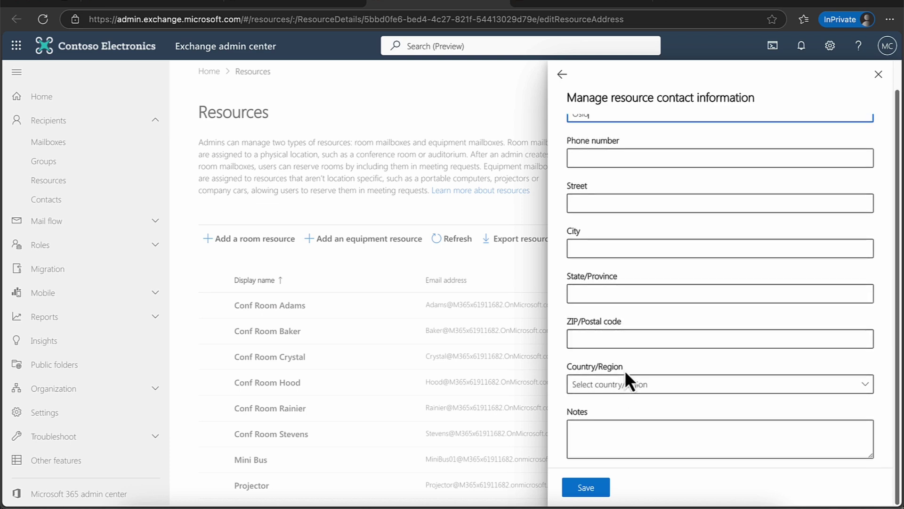
pyautogui.click(596, 488)
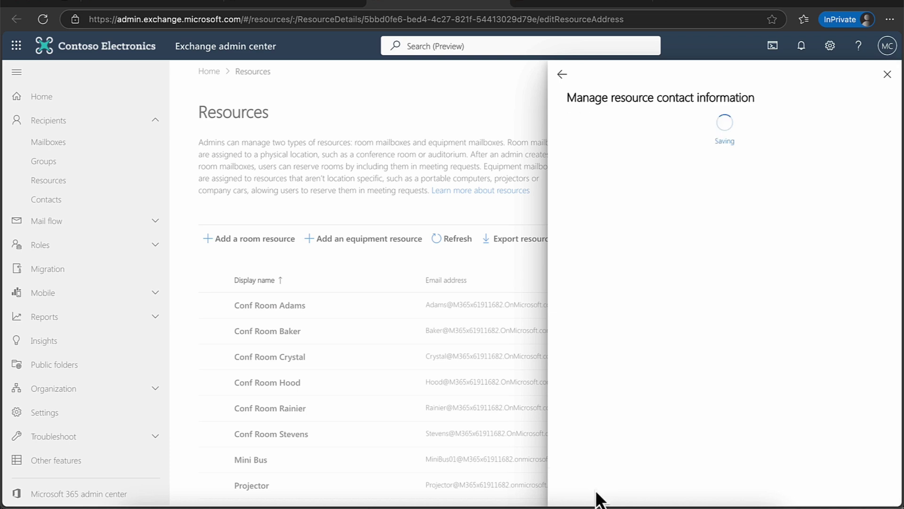
pyautogui.click(562, 75)
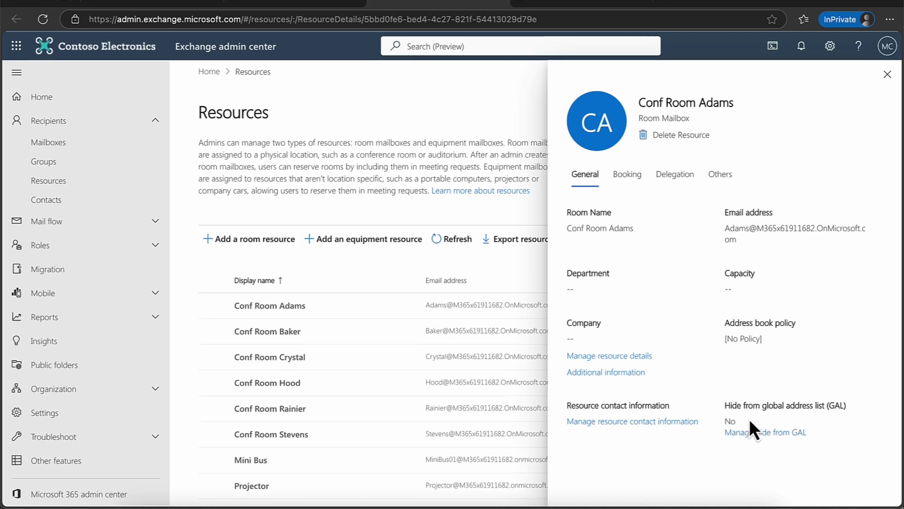
# - Review Conf Room Adams' booking settings without saving, keeping the 180-day window and 24-hour maximum
pyautogui.click(628, 188)
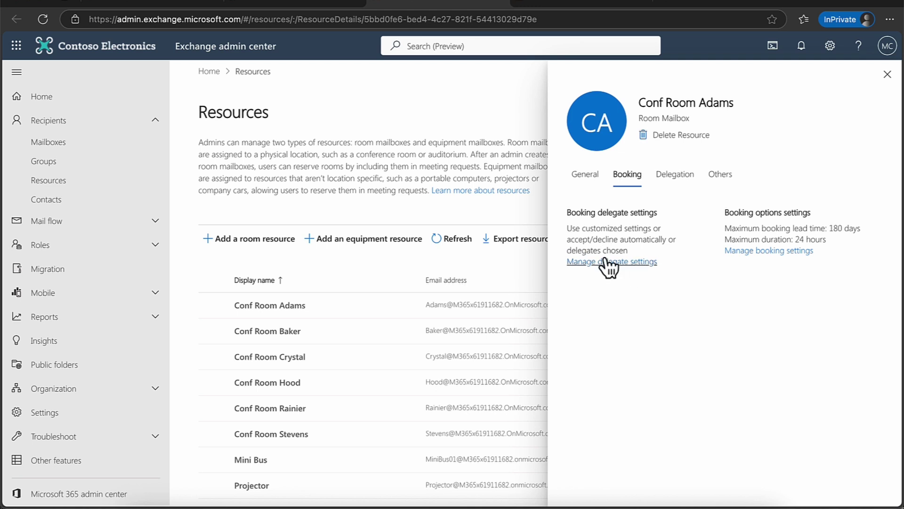
pyautogui.click(774, 251)
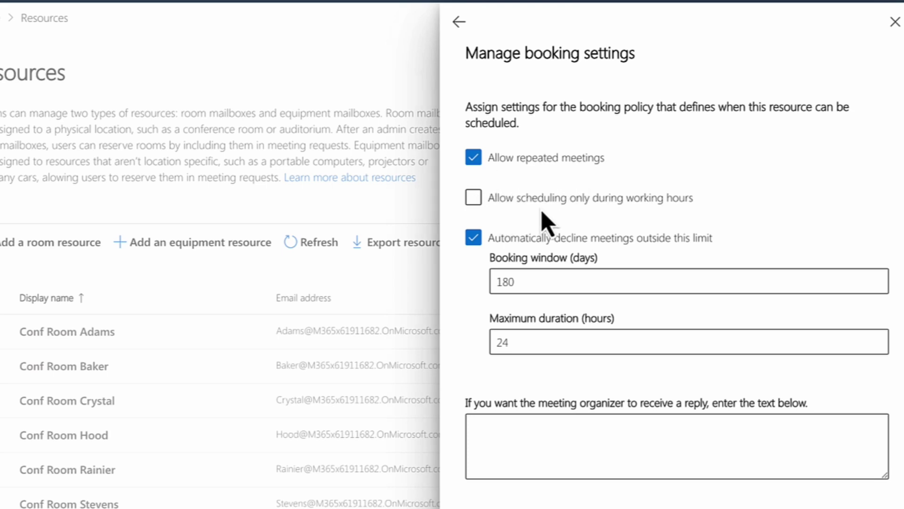
pyautogui.click(523, 160)
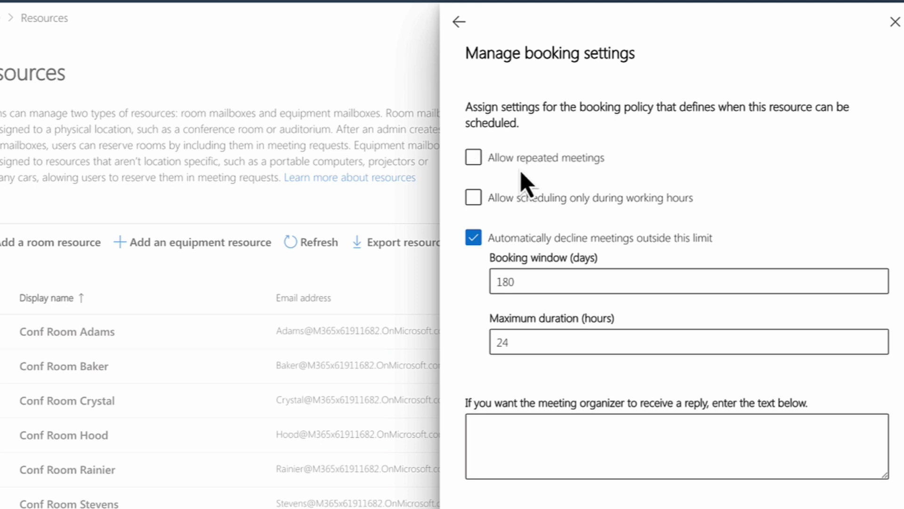
pyautogui.click(525, 161)
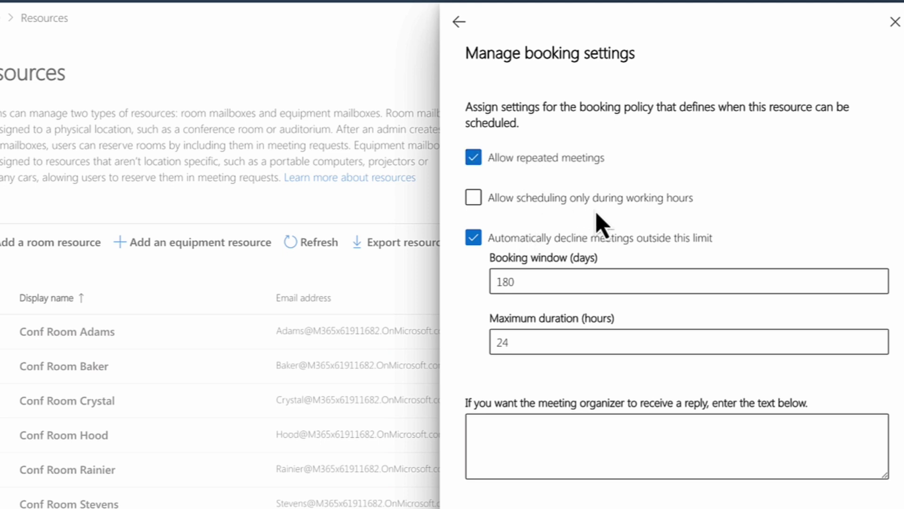
pyautogui.click(548, 202)
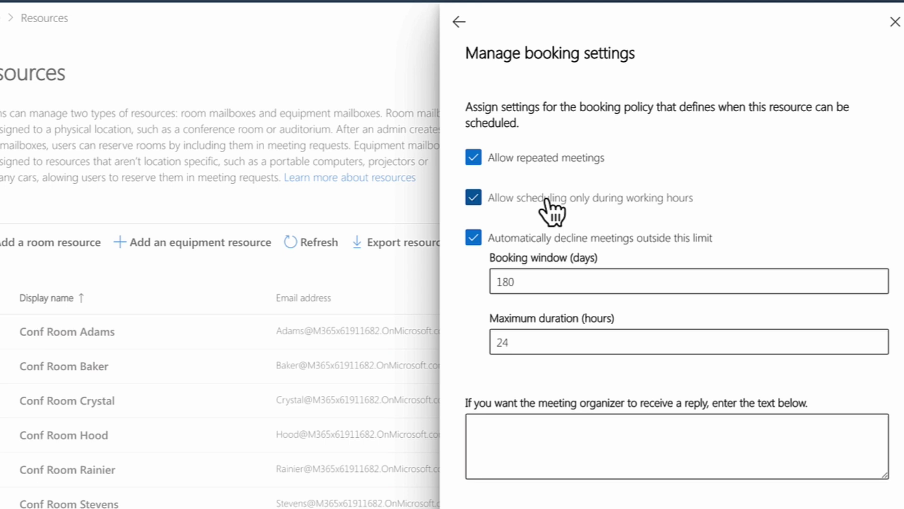
pyautogui.click(547, 200)
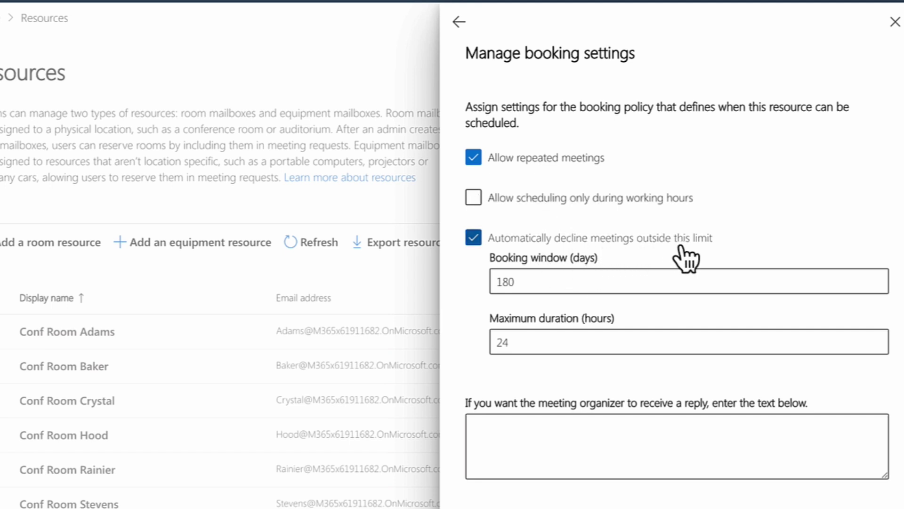
pyautogui.moveTo(522, 286); pyautogui.dragTo(498, 284)
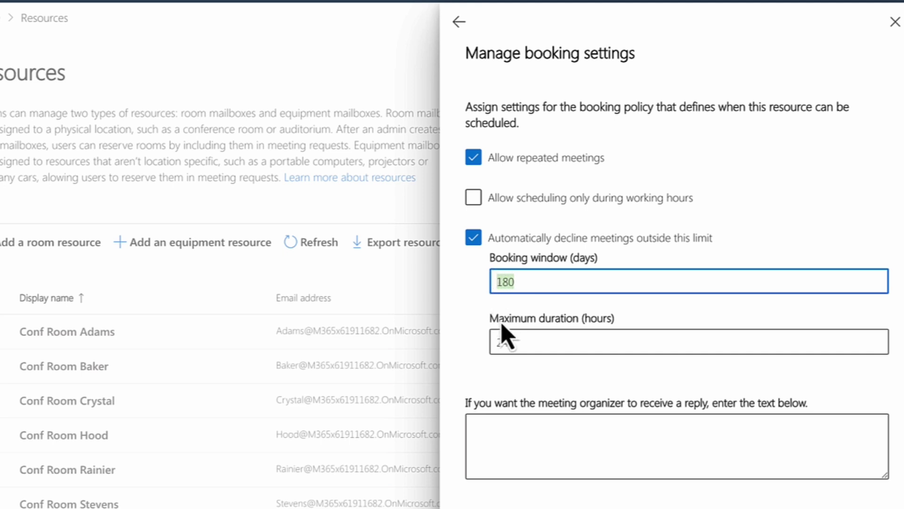
pyautogui.doubleClick(516, 341)
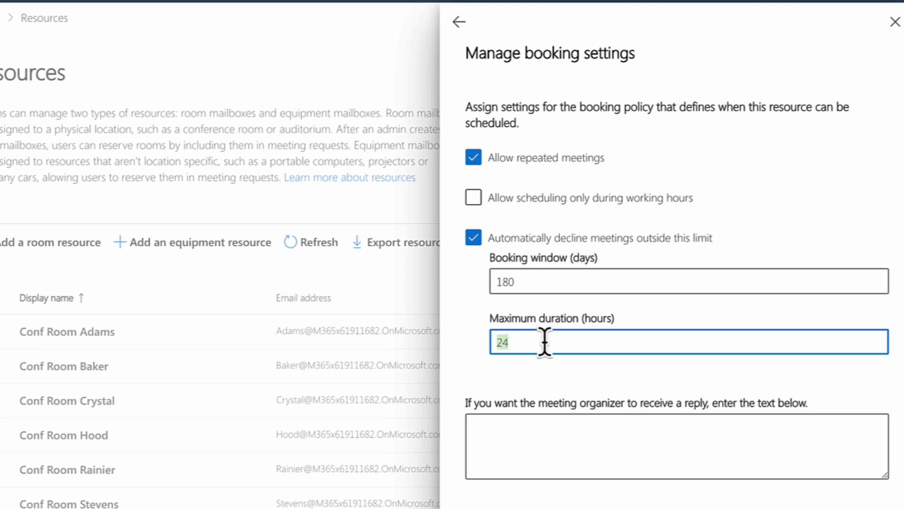
pyautogui.click(569, 422)
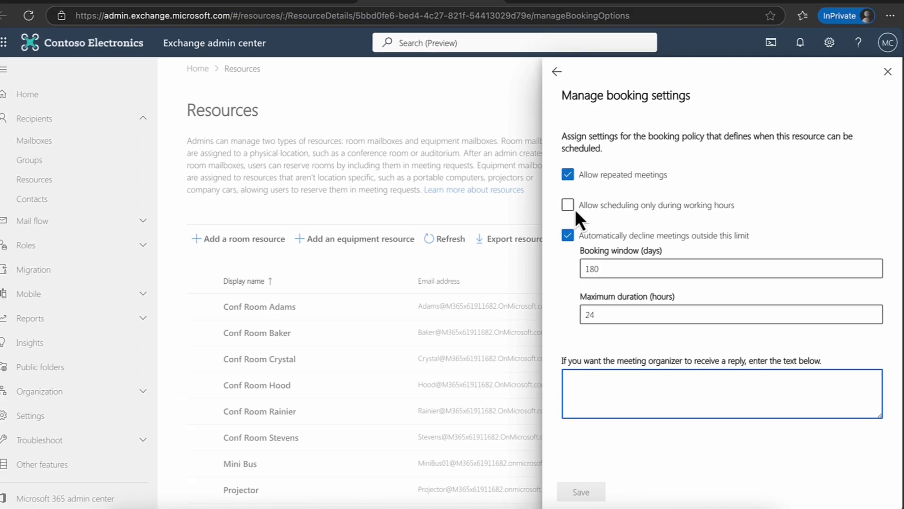
pyautogui.click(556, 71)
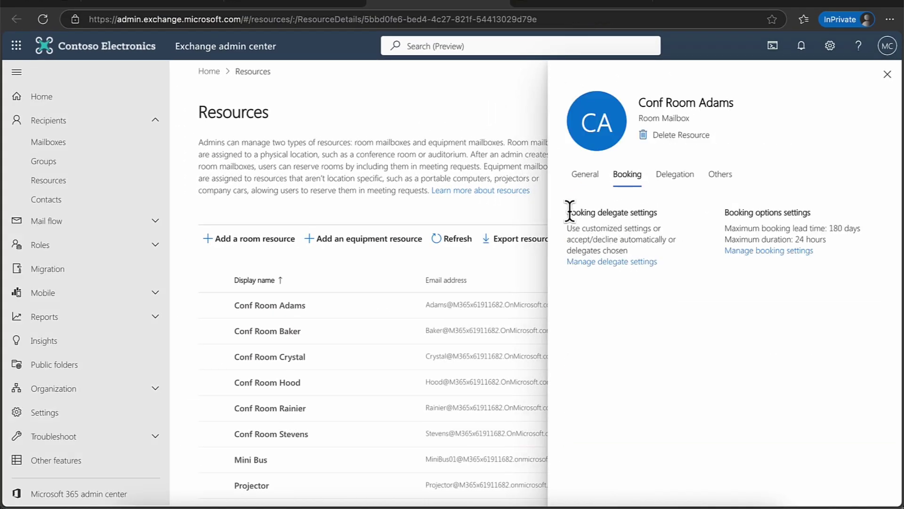
pyautogui.click(607, 262)
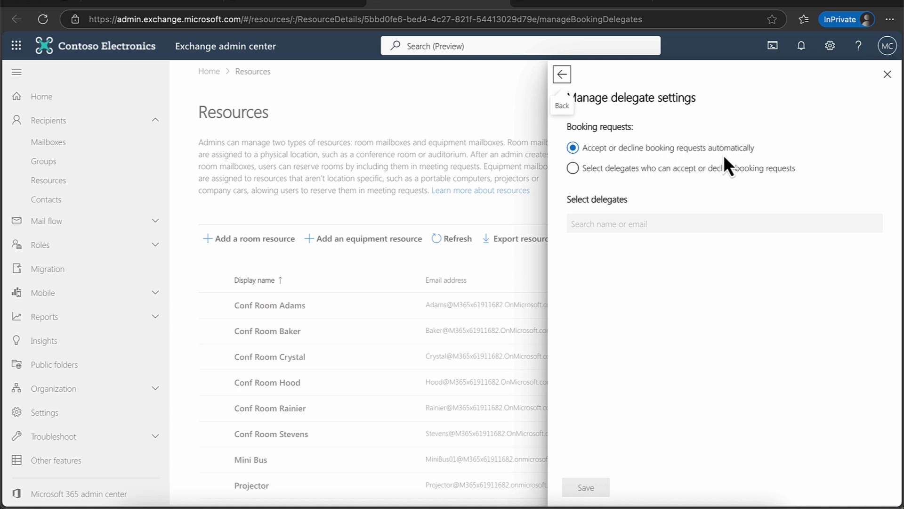
pyautogui.click(622, 170)
pyautogui.click(636, 223)
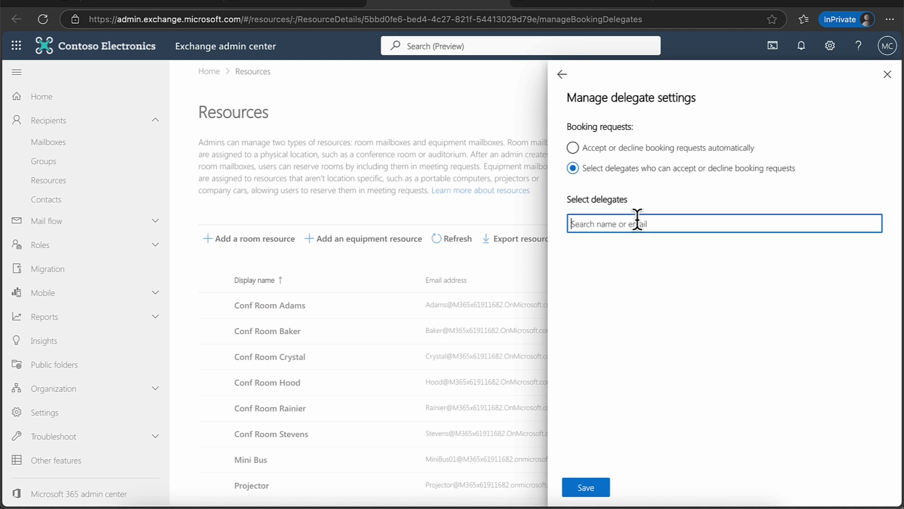
pyautogui.write('adel')
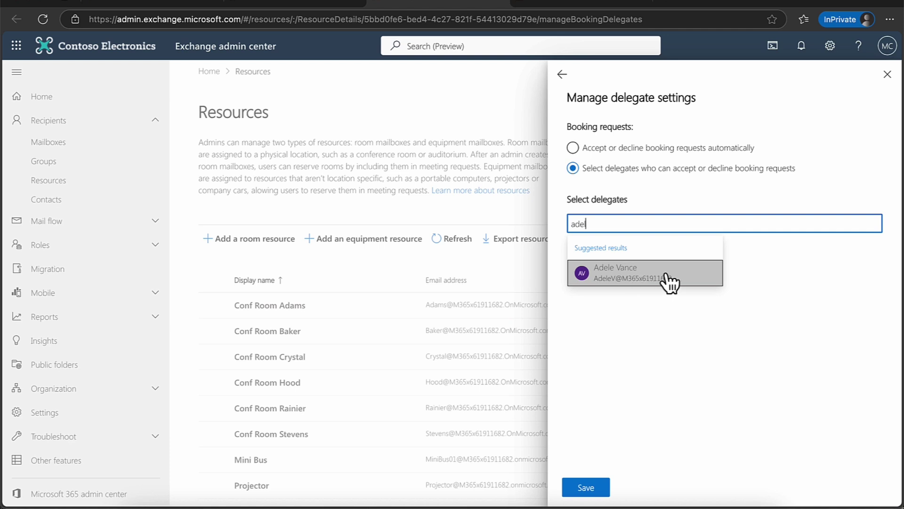
pyautogui.click(692, 279)
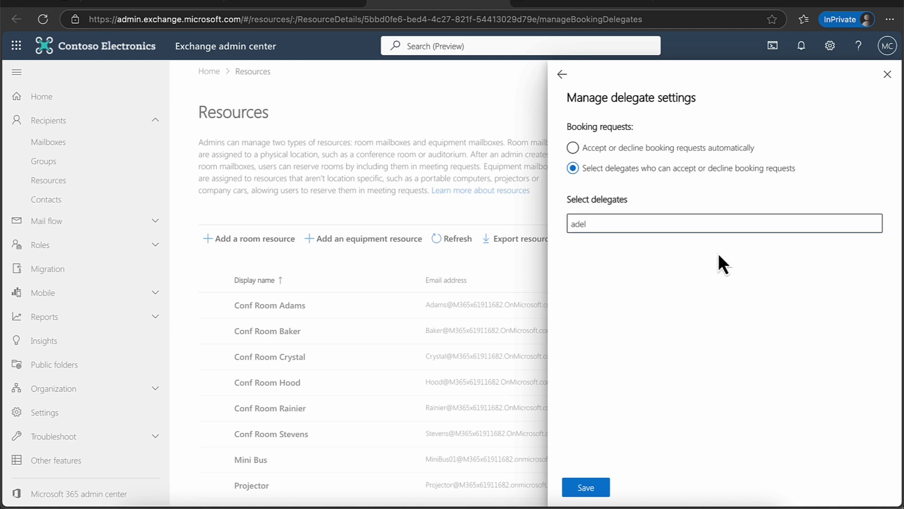
pyautogui.click(574, 149)
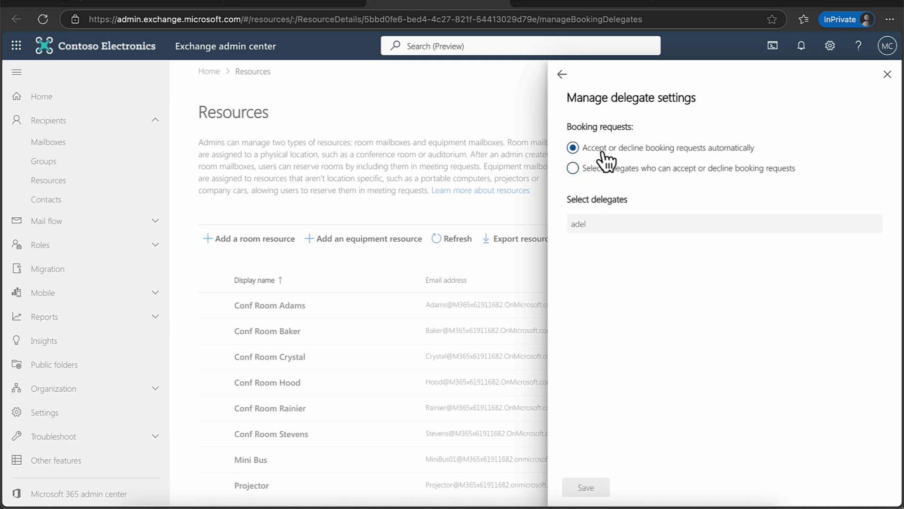
pyautogui.click(562, 75)
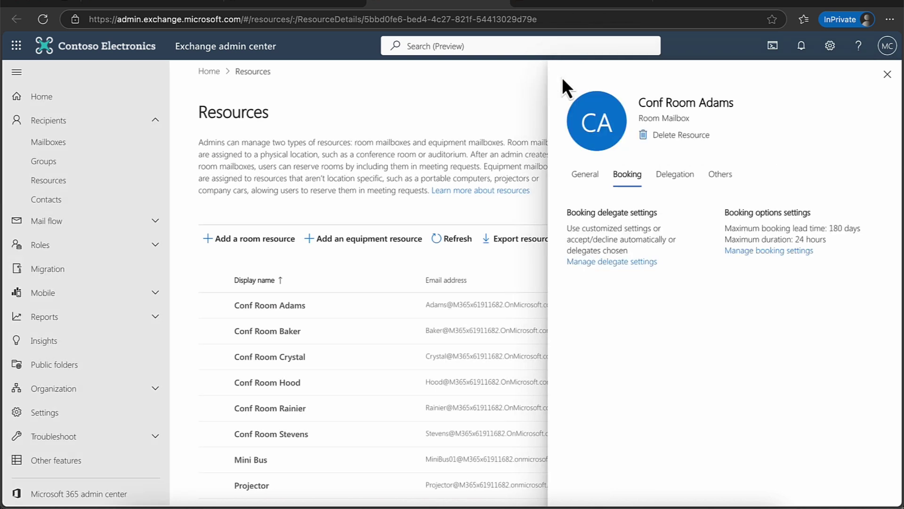
# - Review Conf Room Adams' delegation: Send as (2), Send on behalf (0), Full Access (2)
pyautogui.click(674, 180)
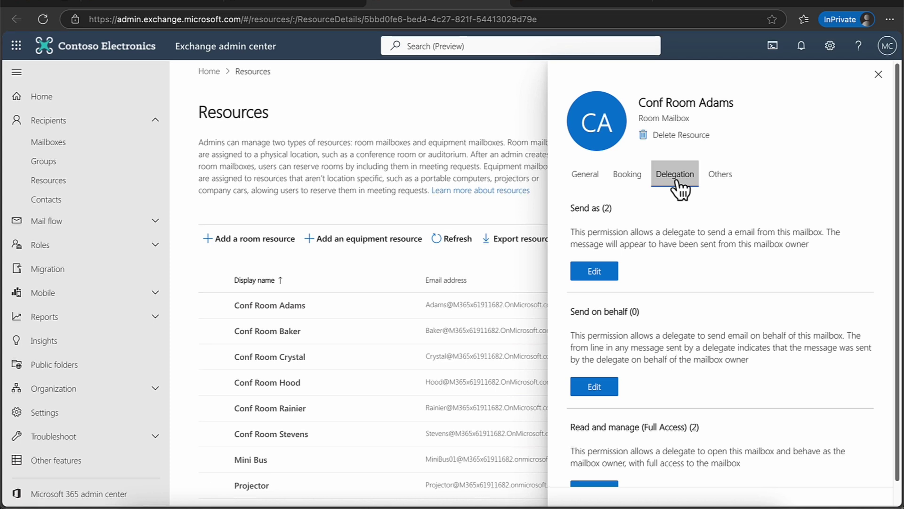
pyautogui.scroll(-1, 677, 257)
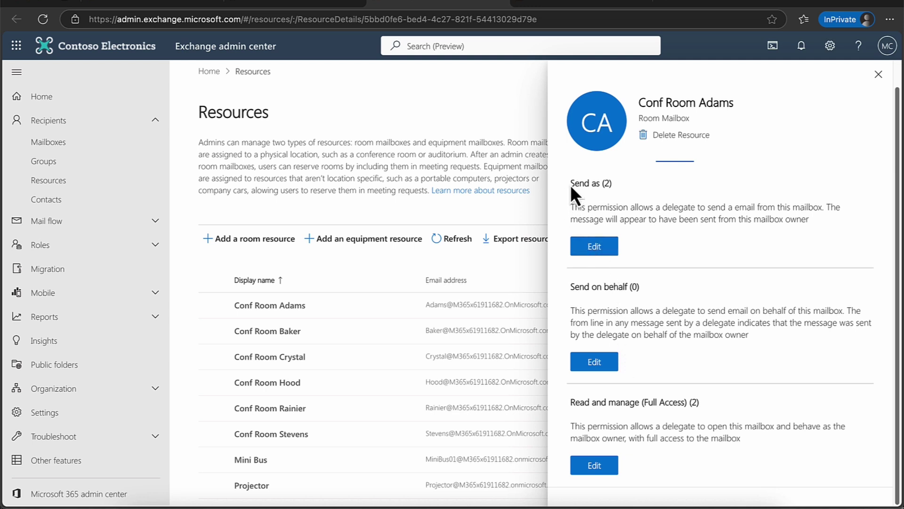
pyautogui.moveTo(570, 185); pyautogui.dragTo(608, 185)
pyautogui.click(635, 217)
pyautogui.click(597, 367)
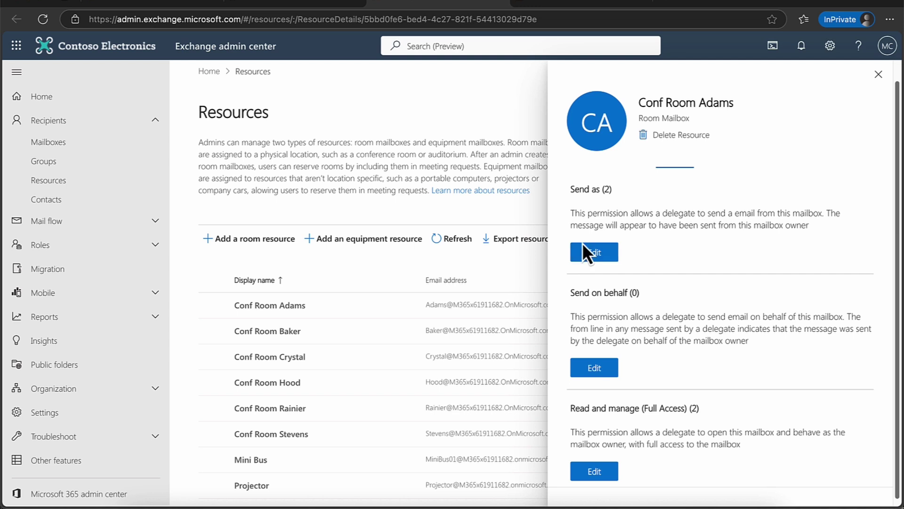
pyautogui.moveTo(571, 407); pyautogui.dragTo(699, 408)
pyautogui.click(685, 423)
pyautogui.click(595, 473)
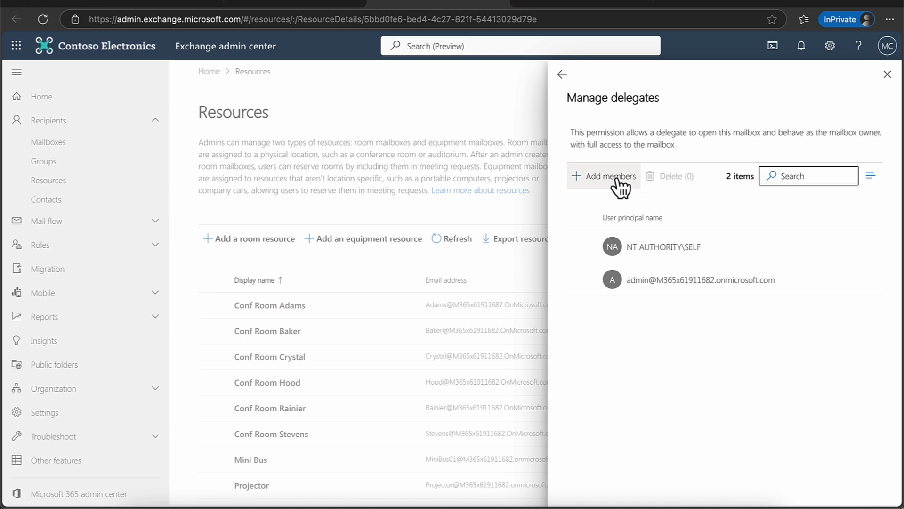
pyautogui.click(563, 77)
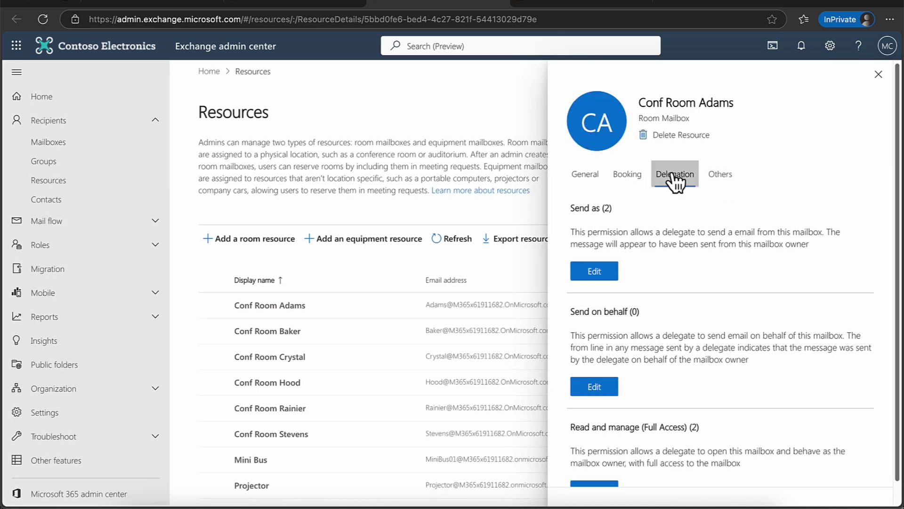
# - Save a mail tip for Conf Room Adams telling users to call the support phone number
pyautogui.click(721, 174)
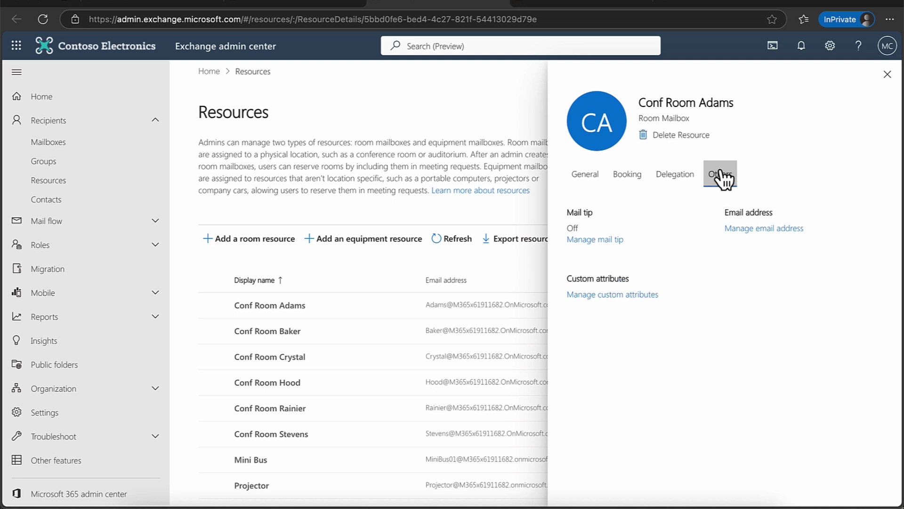
pyautogui.click(605, 240)
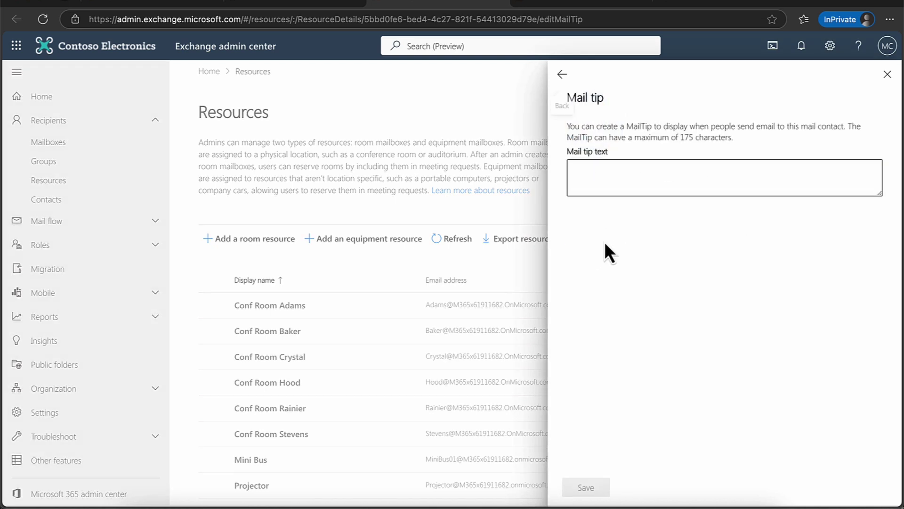
pyautogui.click(609, 169)
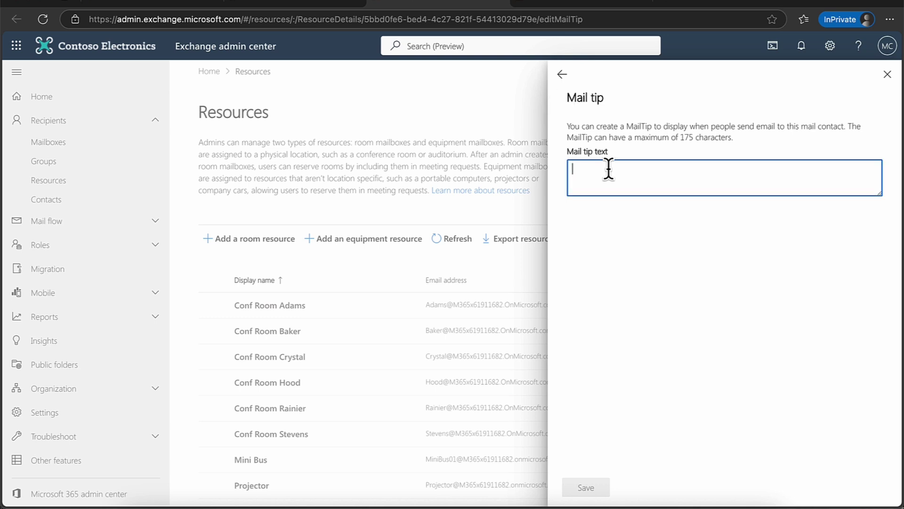
pyautogui.write('For ')
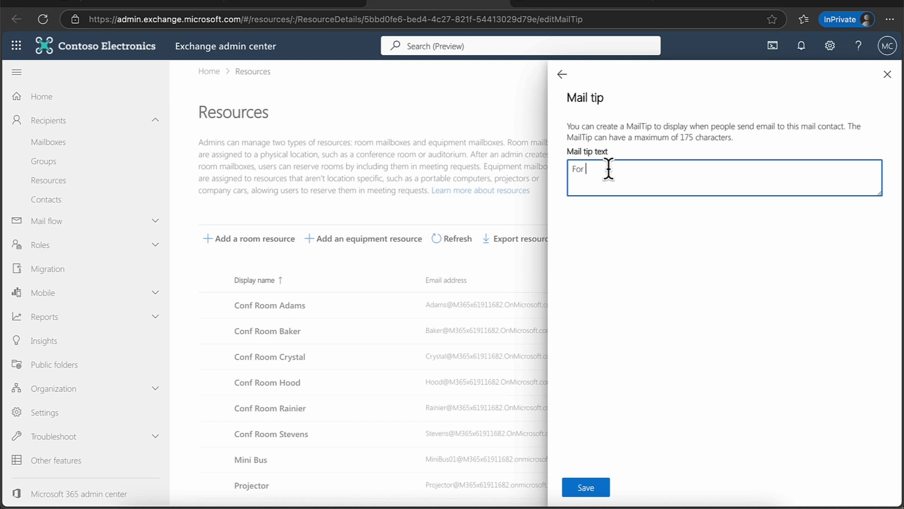
pyautogui.write('Support call 555 5555')
pyautogui.click(588, 487)
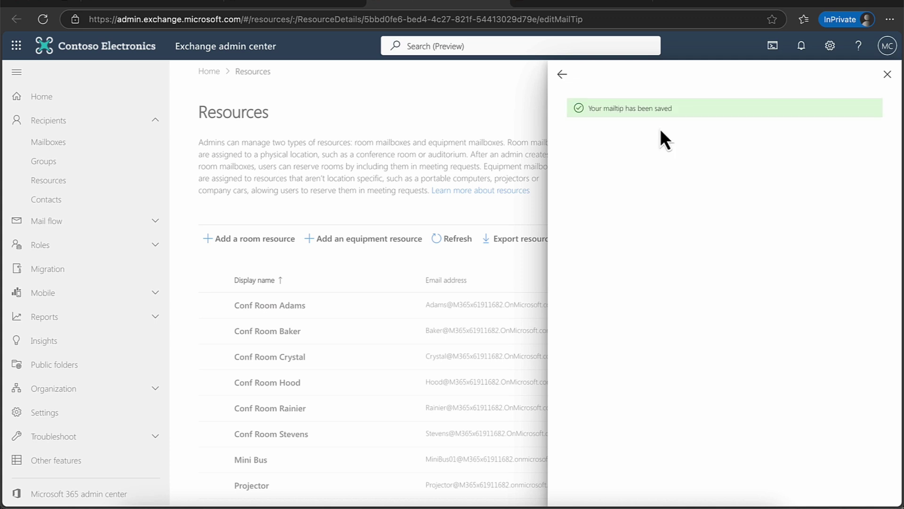
pyautogui.click(561, 77)
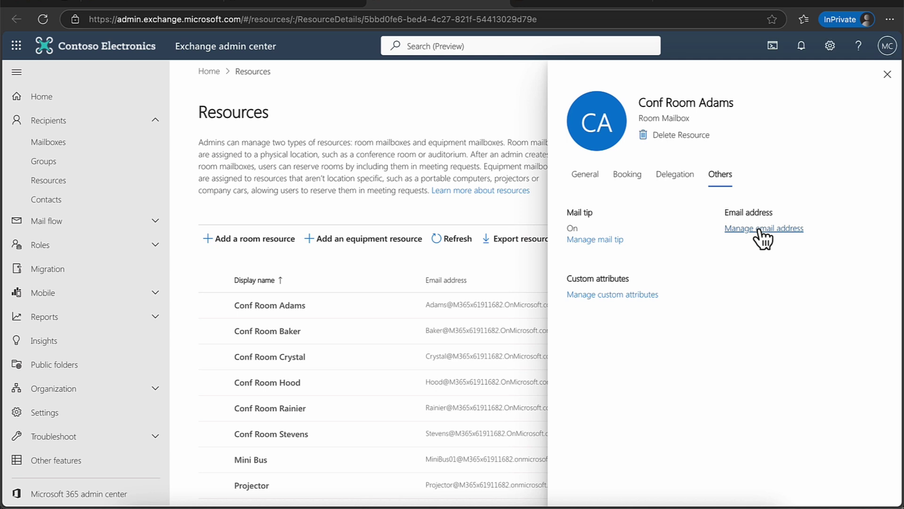
# - Close the Conf Room Adams details pane to show all eight resources
pyautogui.click(888, 75)
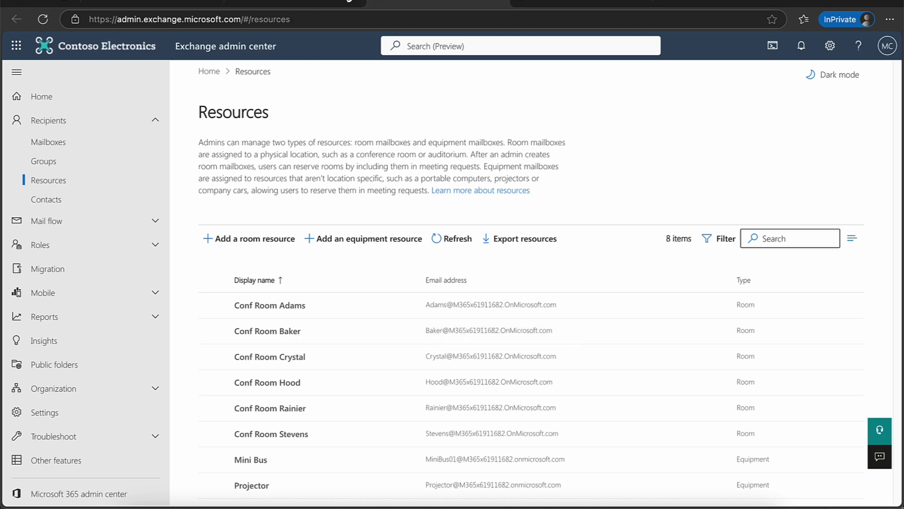
# - Switch to Outlook and show the calendar's 23–27 June 2025 work week
pyautogui.click(563, 4)
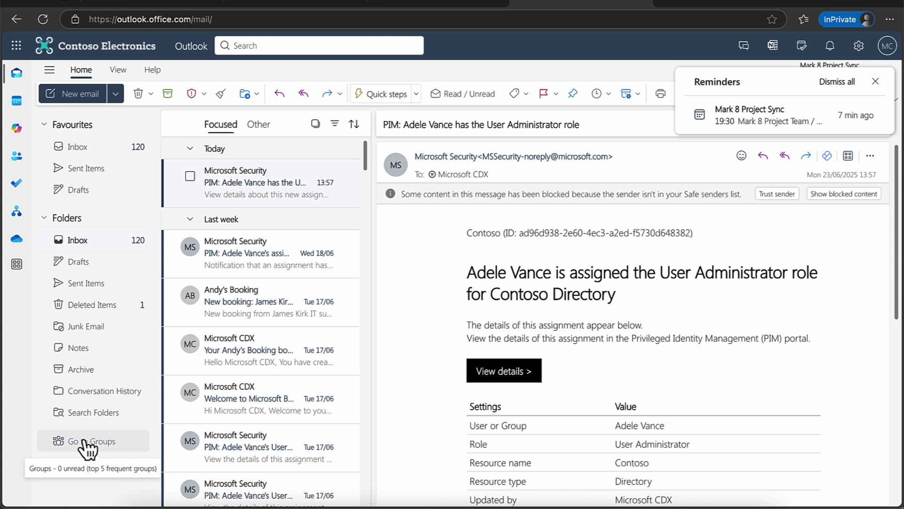
pyautogui.click(17, 100)
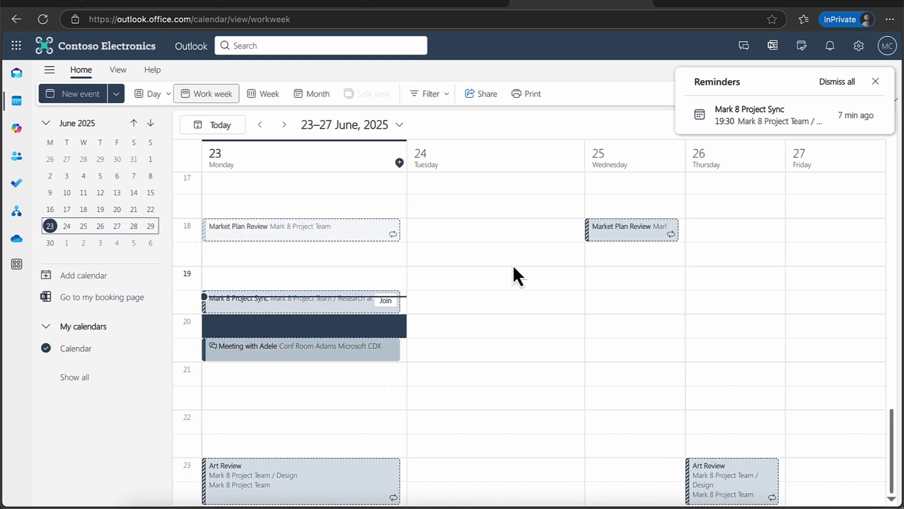
# - Create a Tuesday event titled Team Meeting, invite four attendees and book Conf Room Adams
pyautogui.click(482, 308)
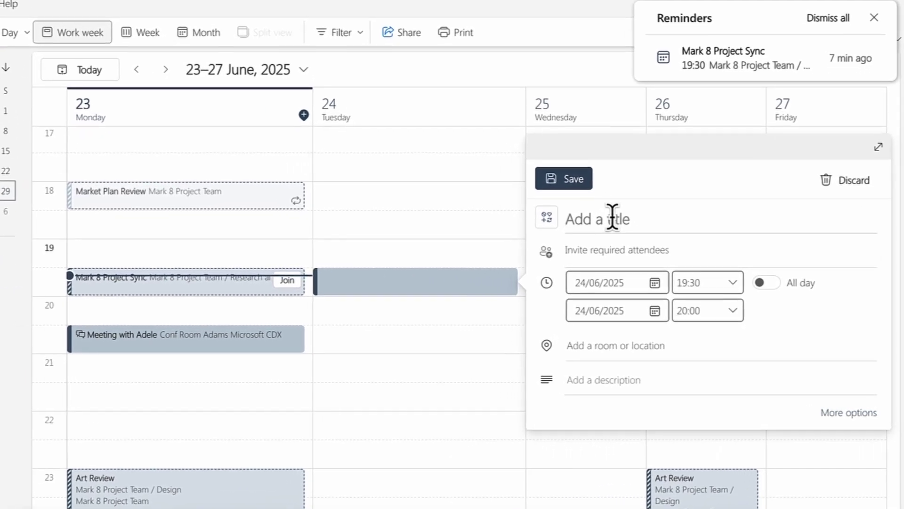
pyautogui.write('Tea')
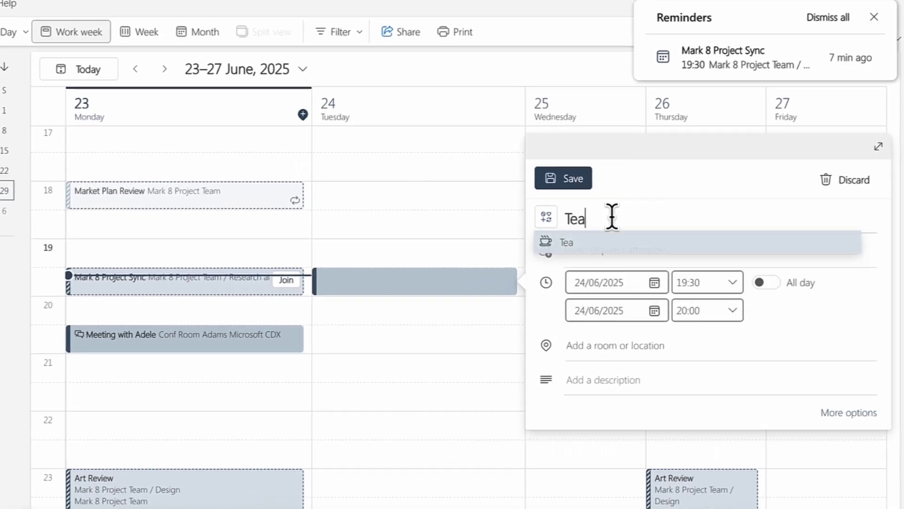
pyautogui.write('m Meeting')
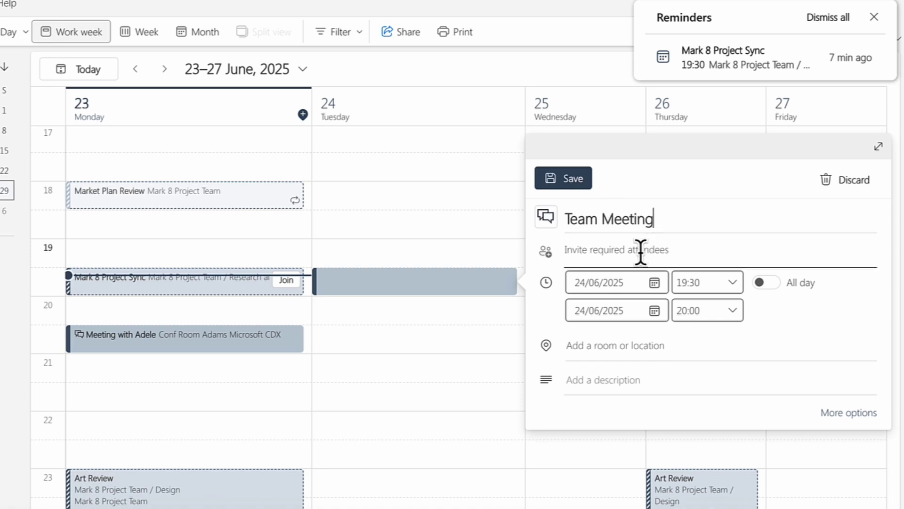
pyautogui.click(634, 249)
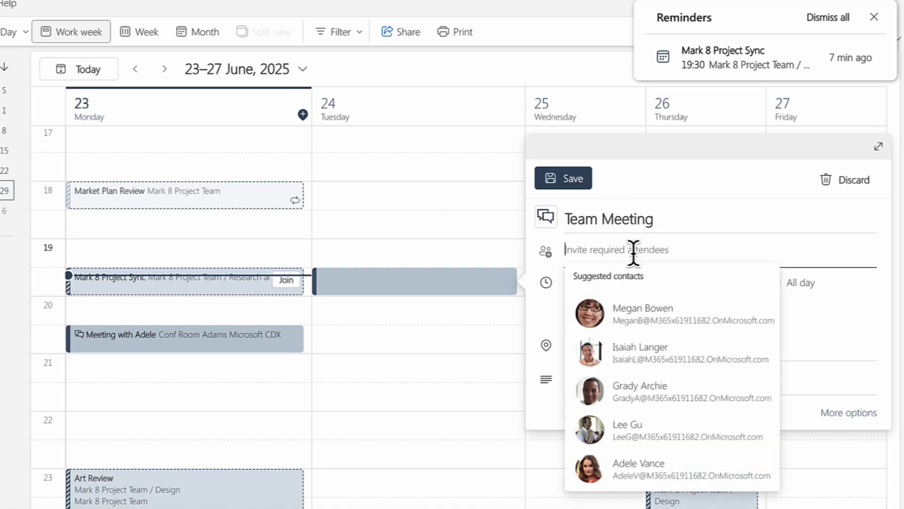
pyautogui.click(637, 315)
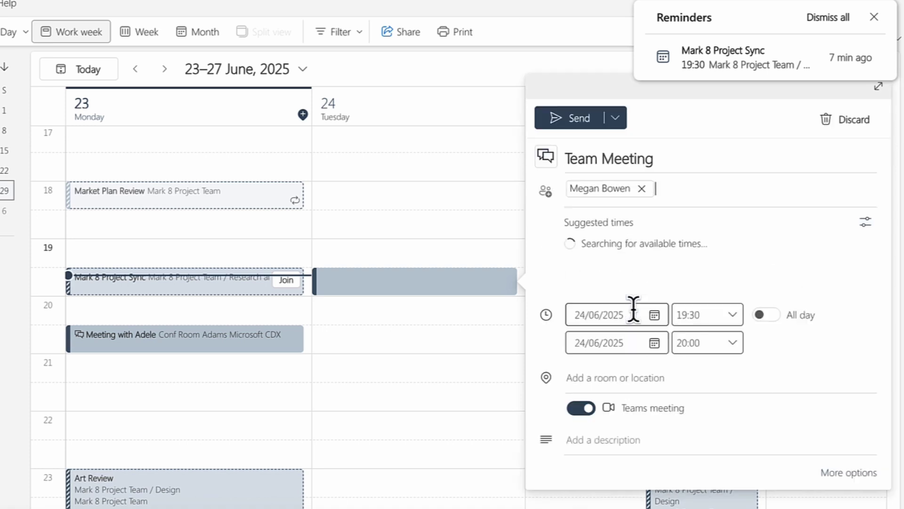
pyautogui.write('adel')
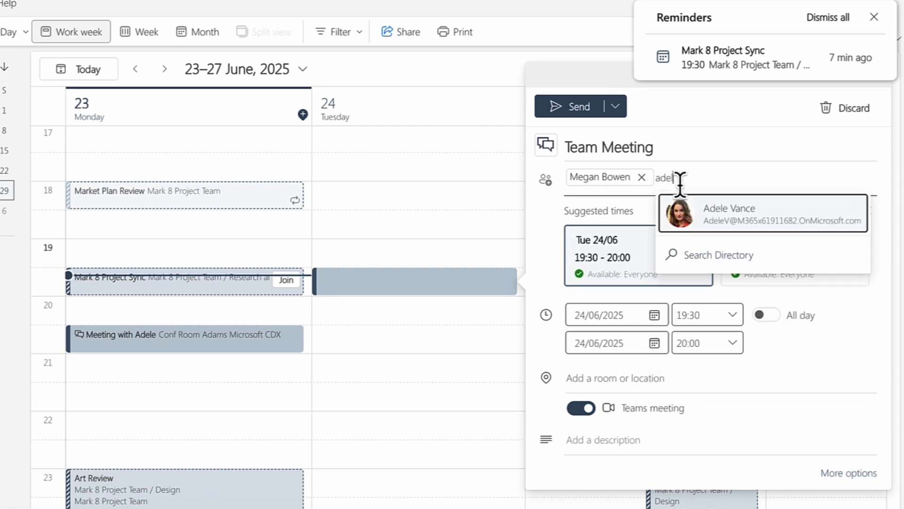
pyautogui.click(715, 212)
pyautogui.write('alex')
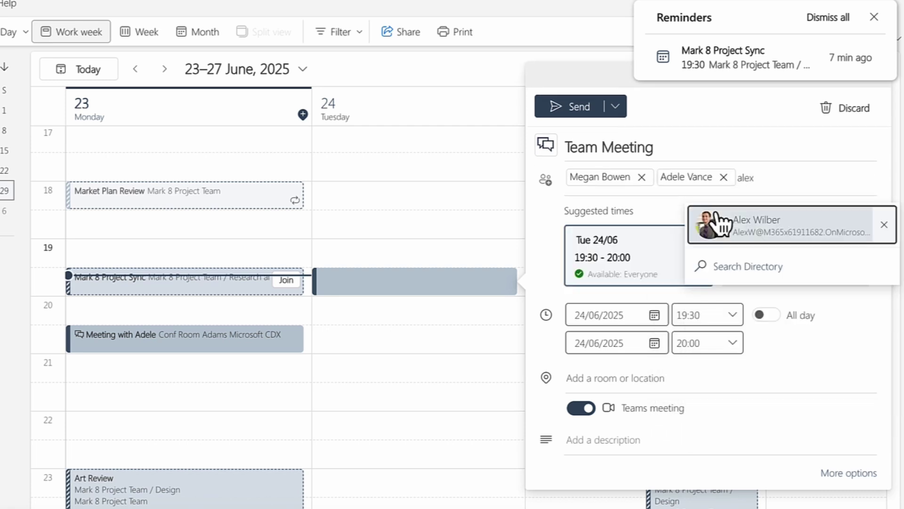
pyautogui.click(712, 224)
pyautogui.write('cd')
pyautogui.click(727, 226)
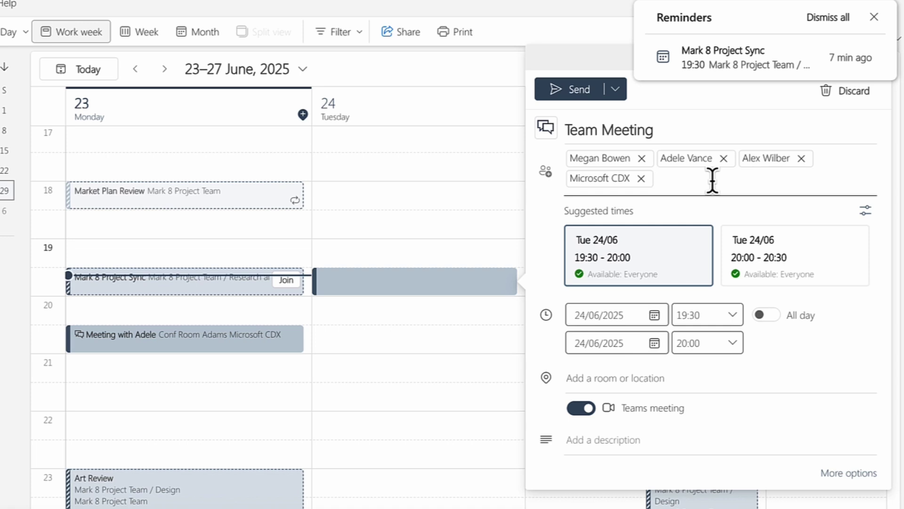
pyautogui.write('ad')
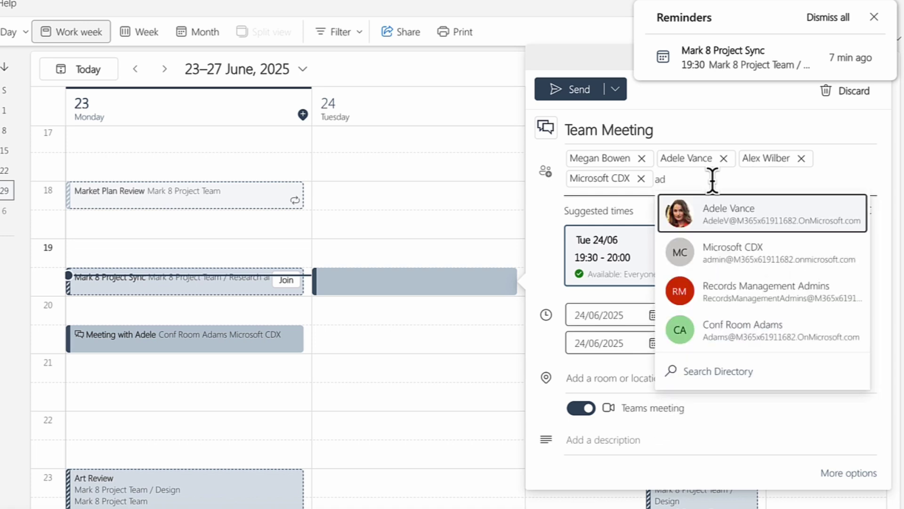
pyautogui.write('ams')
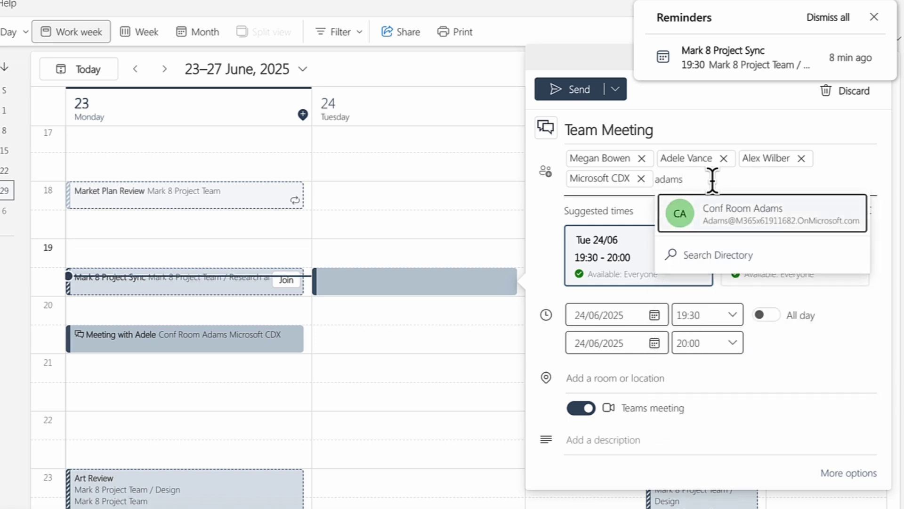
pyautogui.click(729, 226)
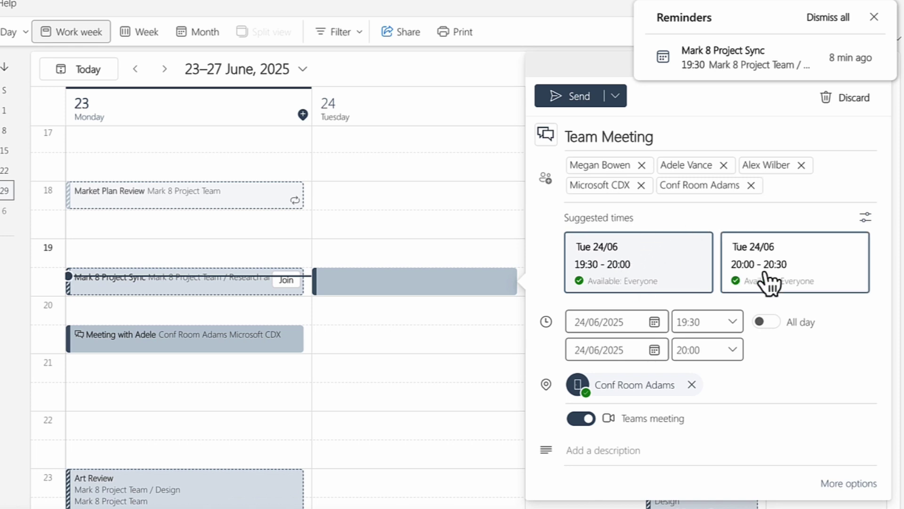
# - Keep 24 June 2025 as the date and set the meeting to 09:00–12:00
pyautogui.click(654, 323)
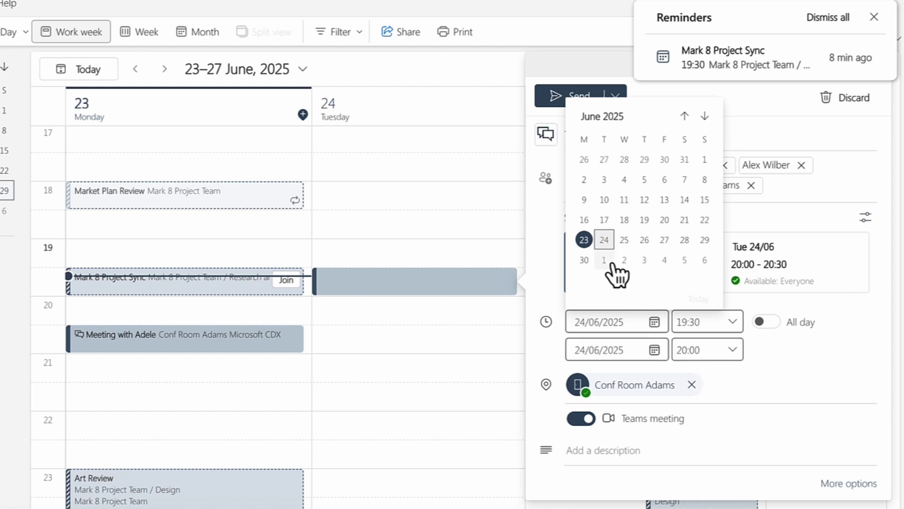
pyautogui.click(608, 240)
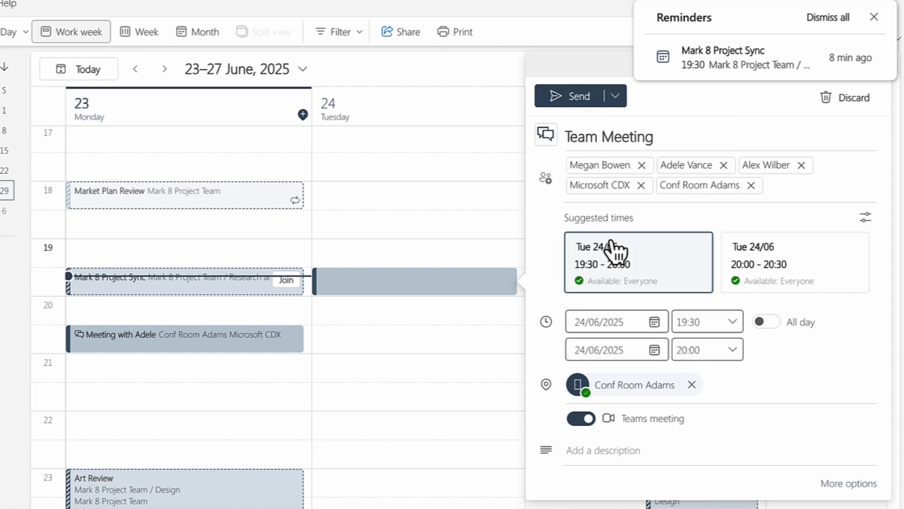
pyautogui.click(654, 351)
pyautogui.click(655, 351)
pyautogui.click(737, 326)
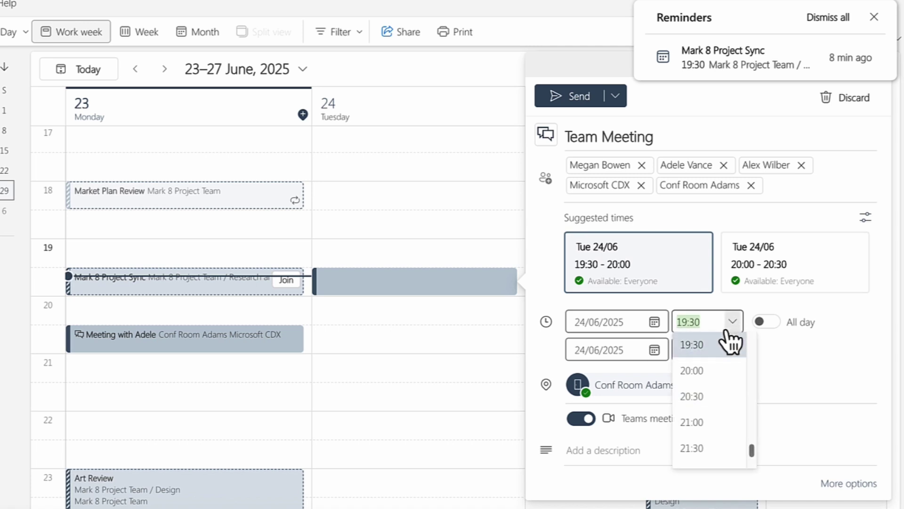
pyautogui.scroll(10, 718, 400)
pyautogui.scroll(2, 721, 401)
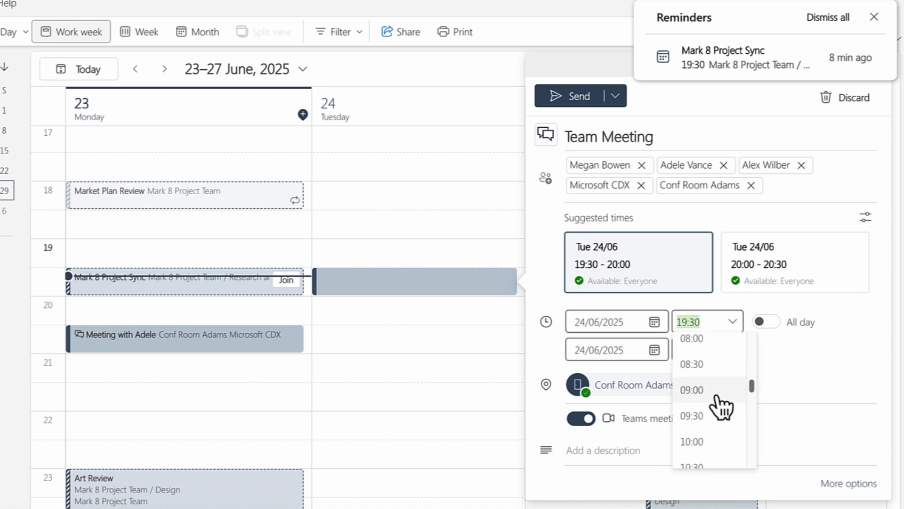
pyautogui.click(702, 391)
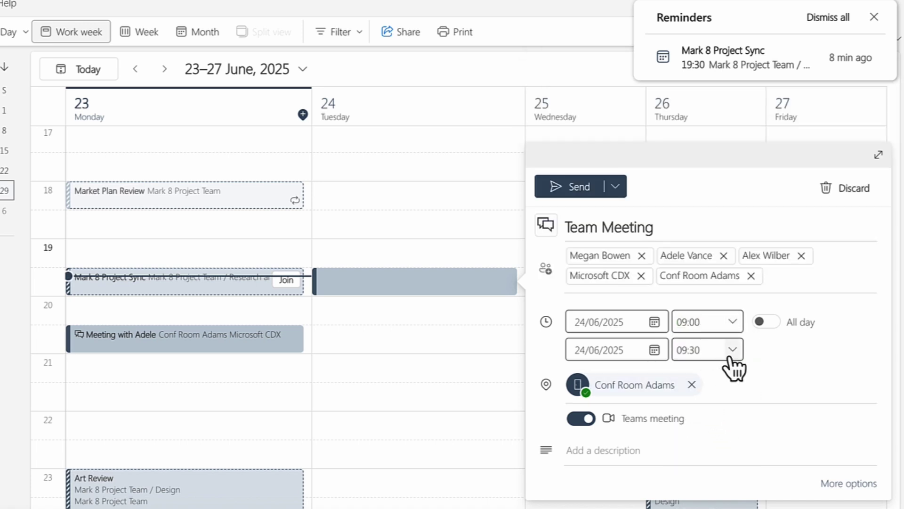
pyautogui.click(725, 354)
pyautogui.scroll(-3, 725, 453)
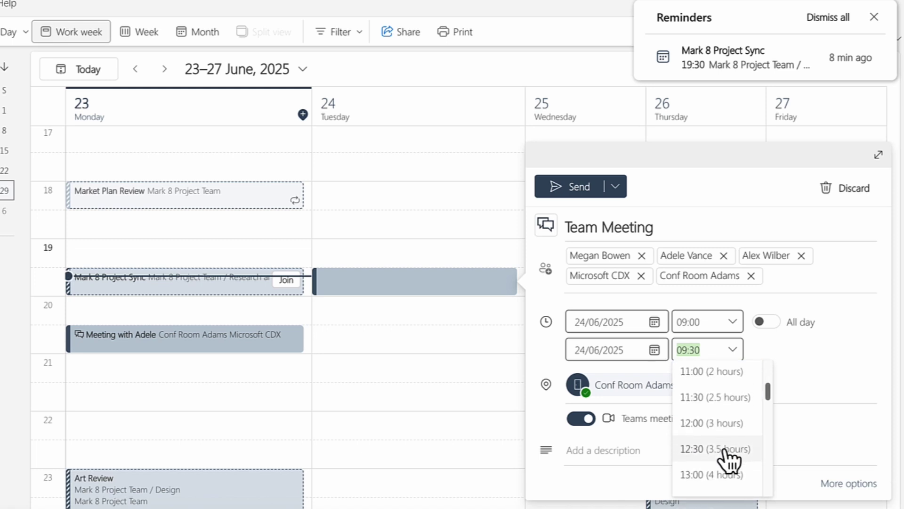
pyautogui.click(715, 425)
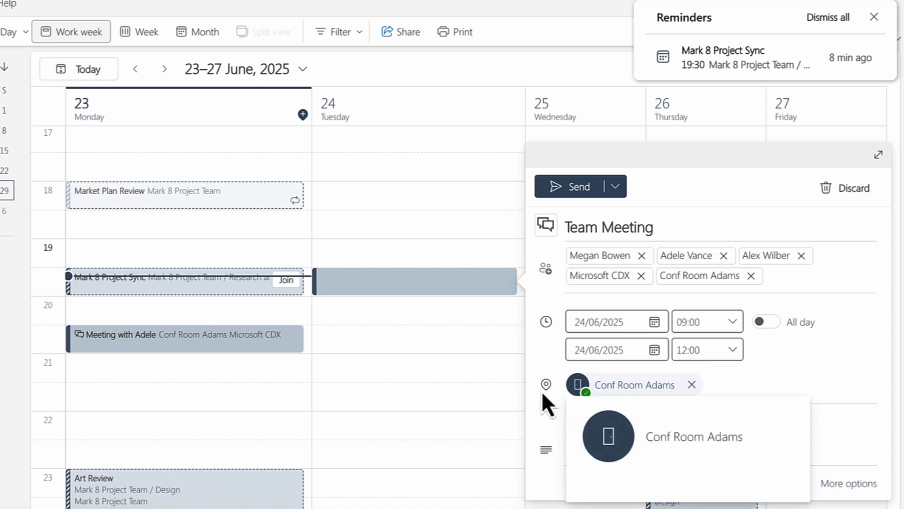
pyautogui.moveTo(561, 397)
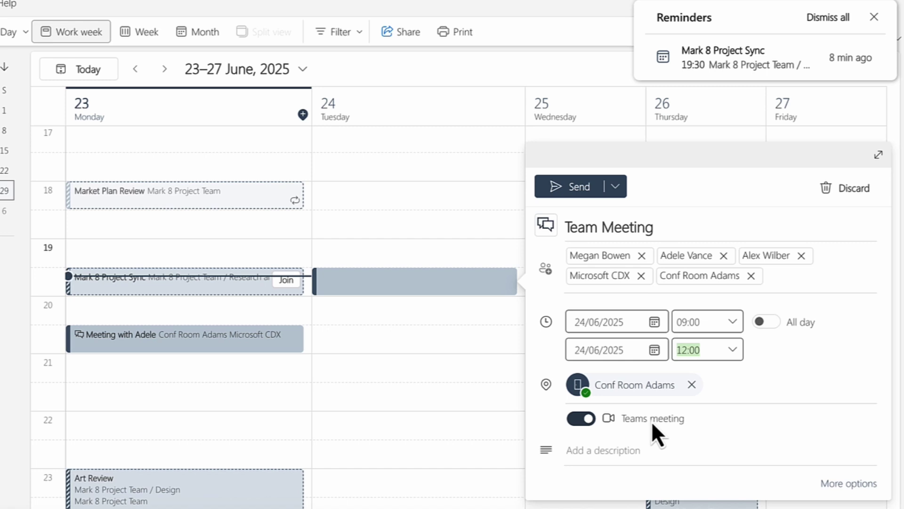
# - Open the full Team Meeting form, dismiss the reminders pop-up, and send the invitation
pyautogui.click(856, 489)
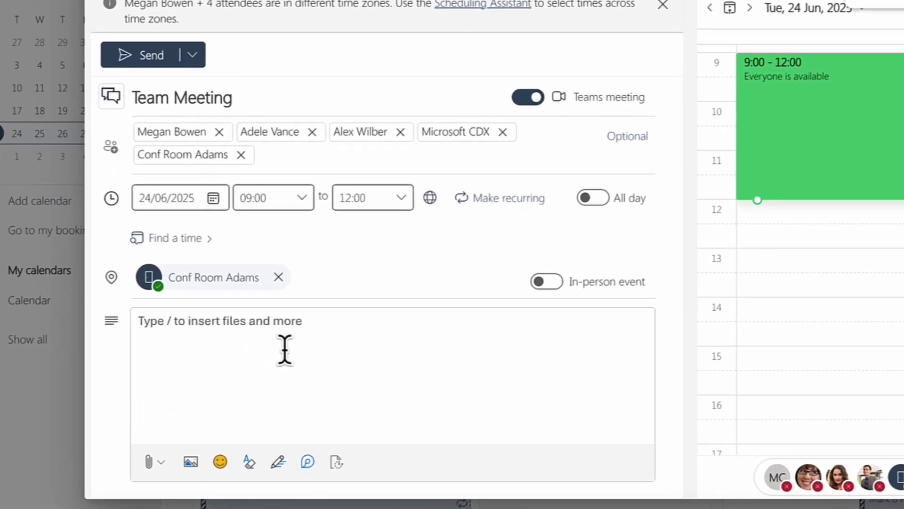
pyautogui.click(264, 383)
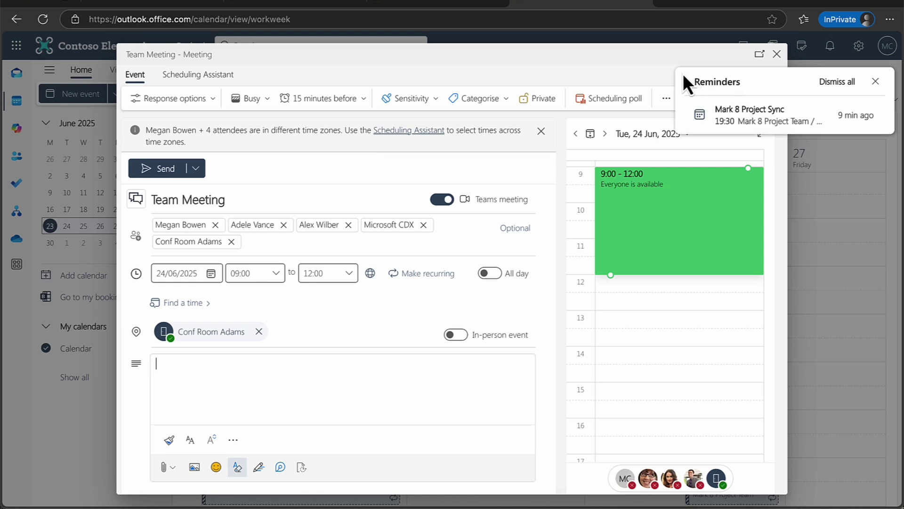
pyautogui.click(875, 82)
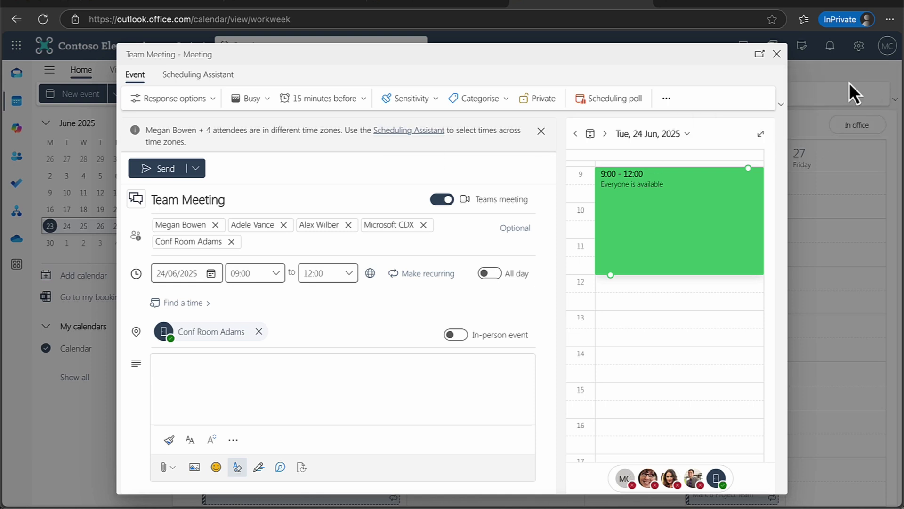
pyautogui.click(195, 168)
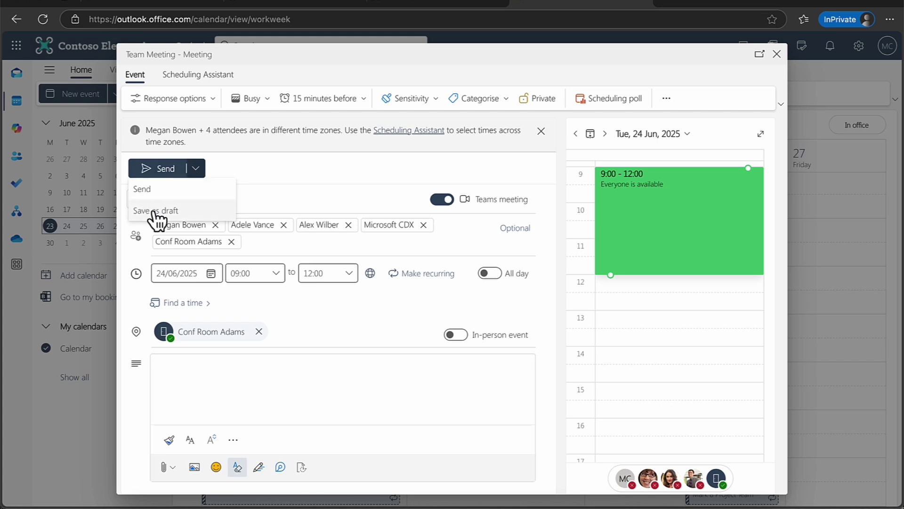
pyautogui.click(249, 175)
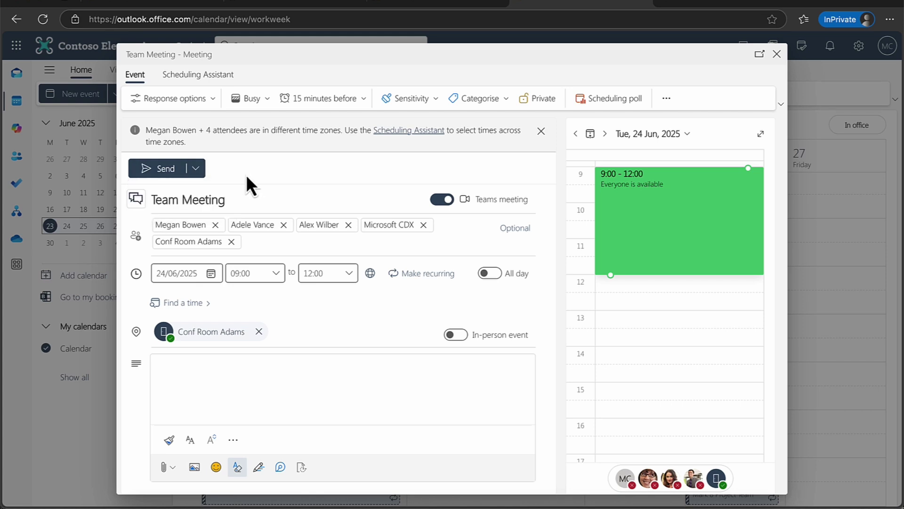
pyautogui.click(163, 169)
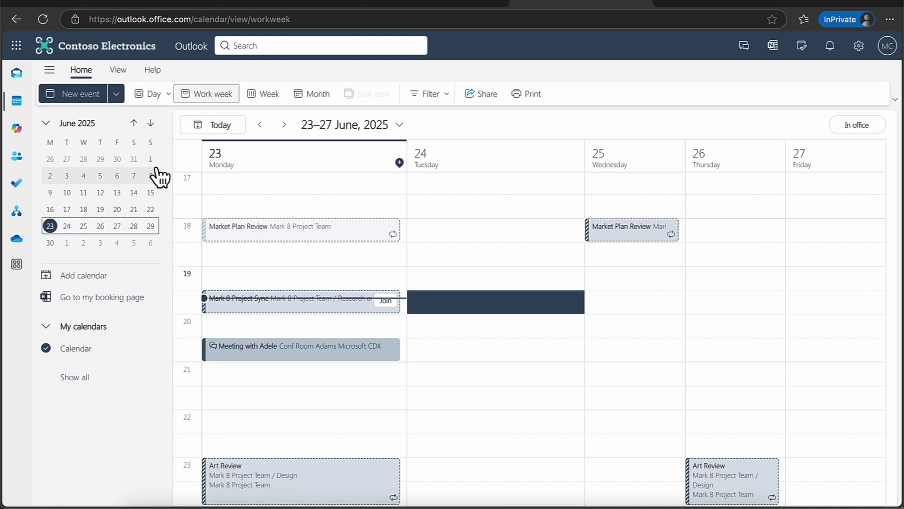
# - Reload the calendar, confirm Conf Room Adams accepted Monday's meeting, then go to Exchange admin center
pyautogui.click(42, 20)
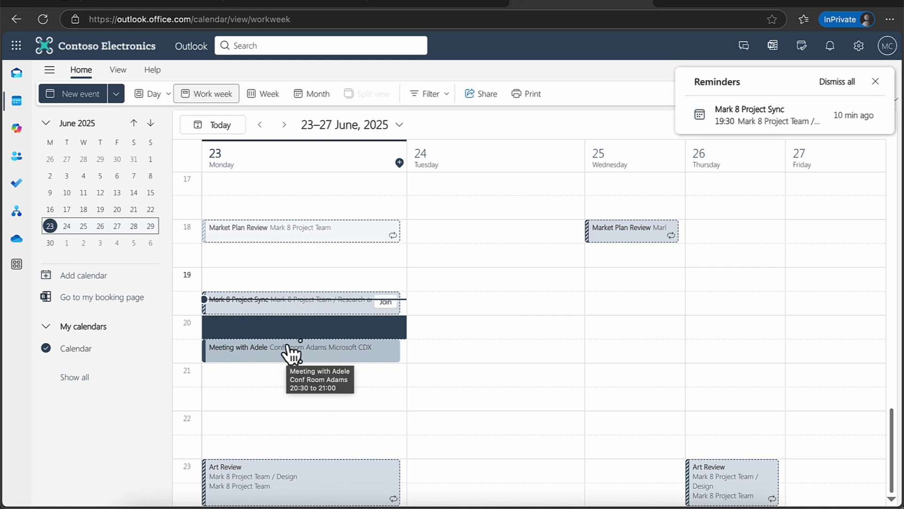
pyautogui.click(289, 352)
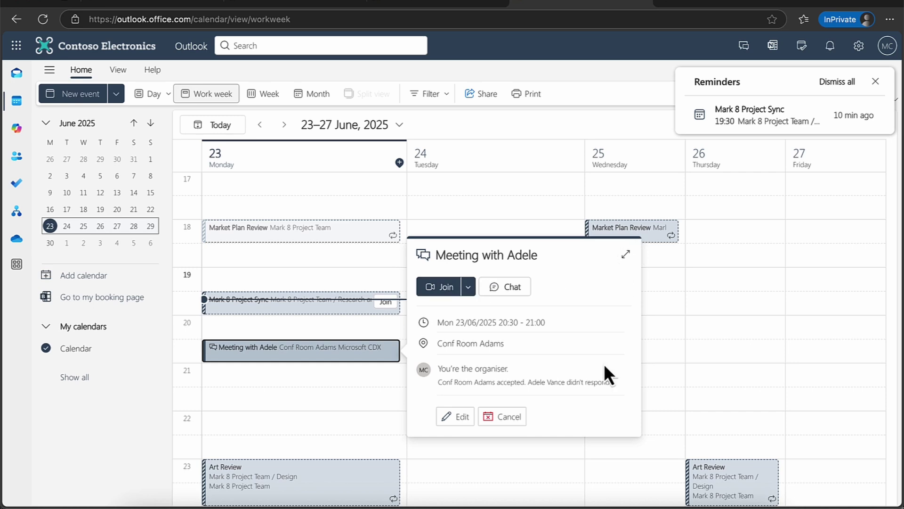
pyautogui.click(613, 339)
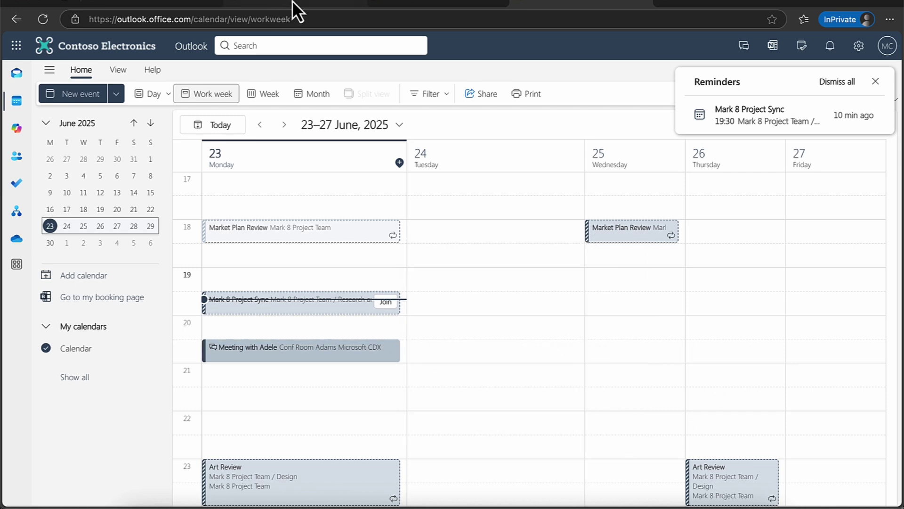
pyautogui.click(399, 7)
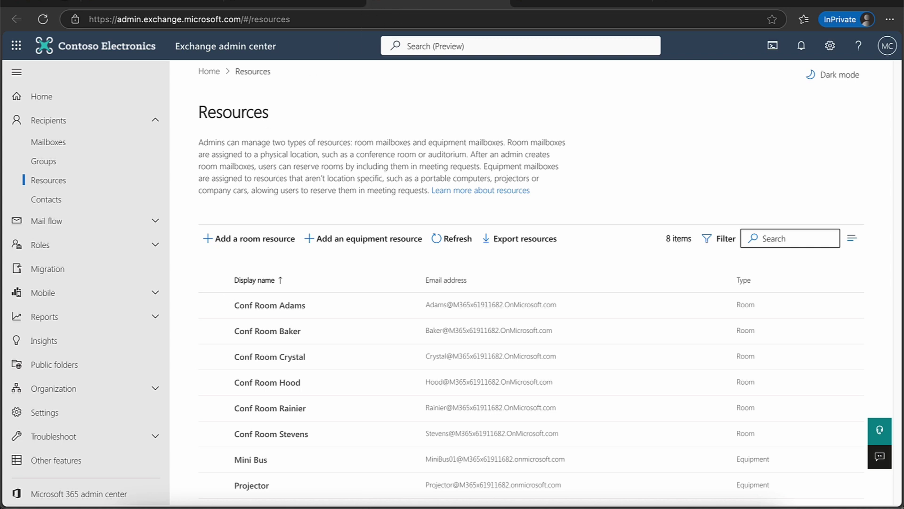
# - Review Conf Room Adams' booking details in Microsoft 365 admin center, then return to Outlook
pyautogui.click(288, 6)
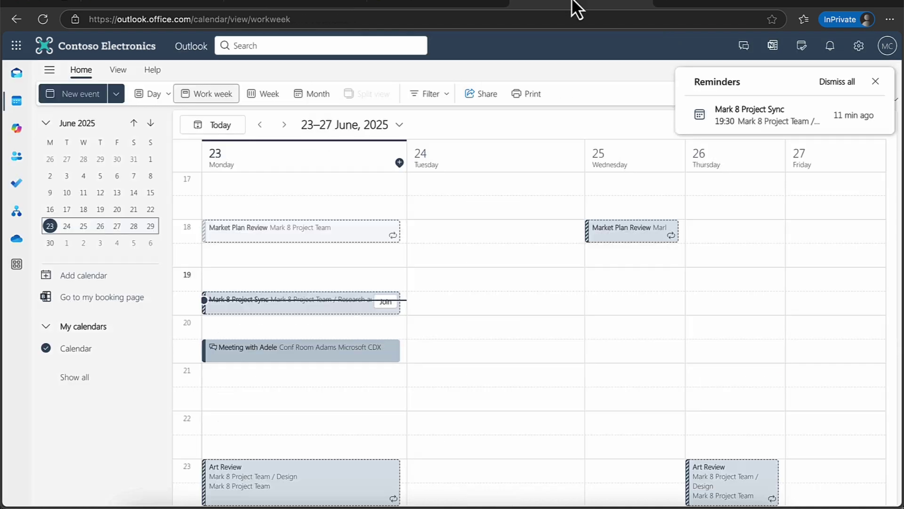
pyautogui.click(577, 4)
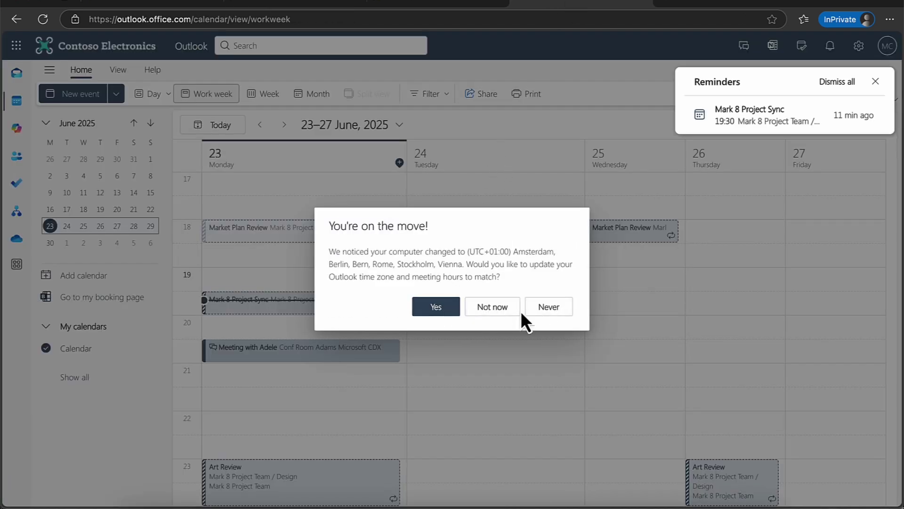
# - Decline the time-zone prompt, move the Conf Room Adams meeting to Tuesday 24 June, and send the update
pyautogui.click(502, 310)
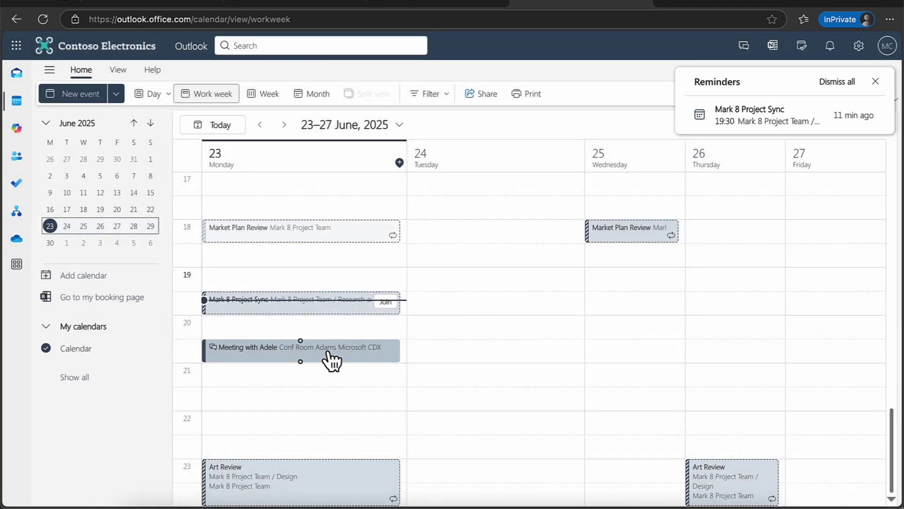
pyautogui.moveTo(326, 355); pyautogui.dragTo(477, 361)
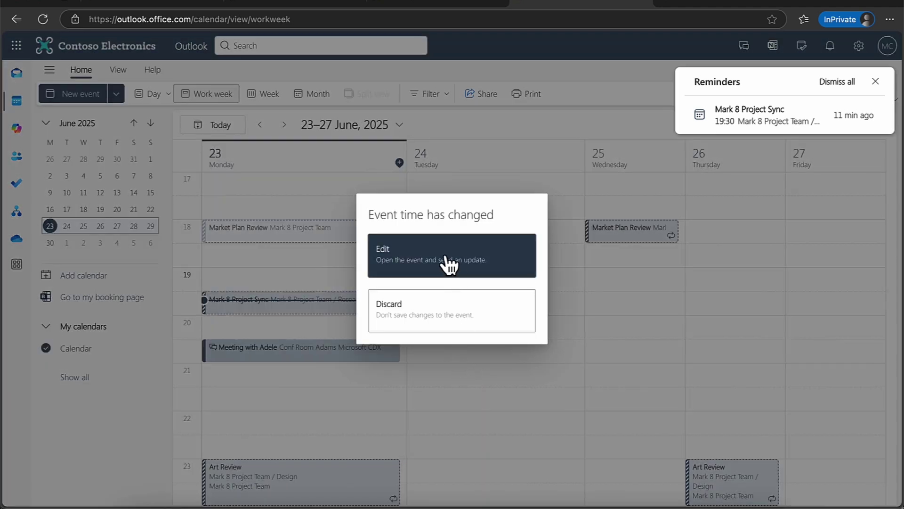
pyautogui.click(426, 251)
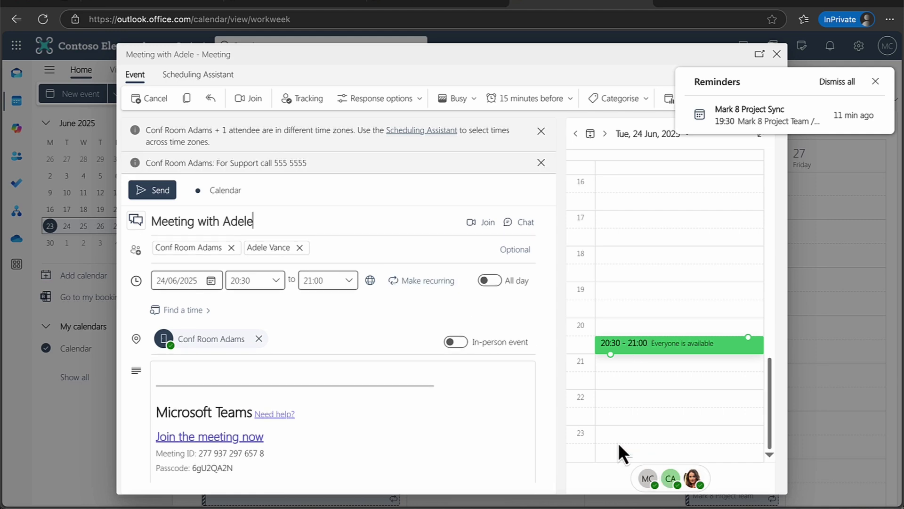
pyautogui.click(155, 191)
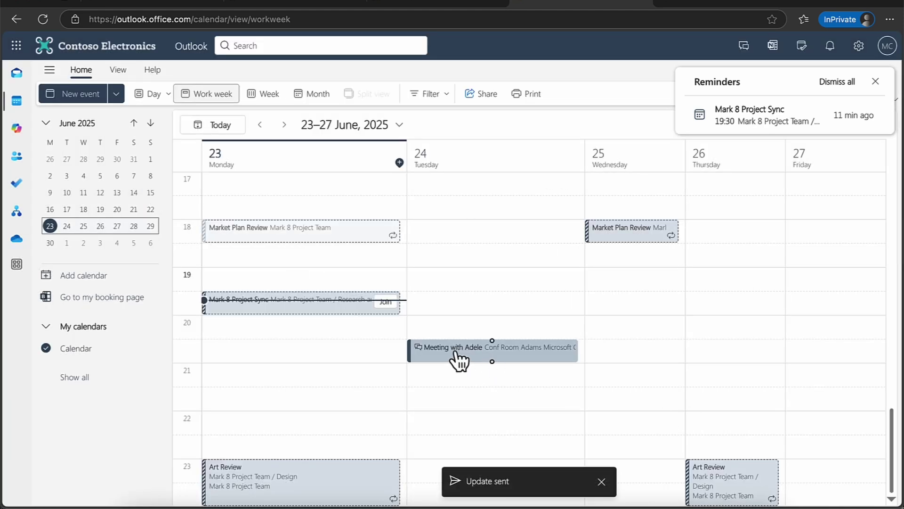
# - Extend the Tuesday meeting to end at 21:30 and send the updated time
pyautogui.click(487, 356)
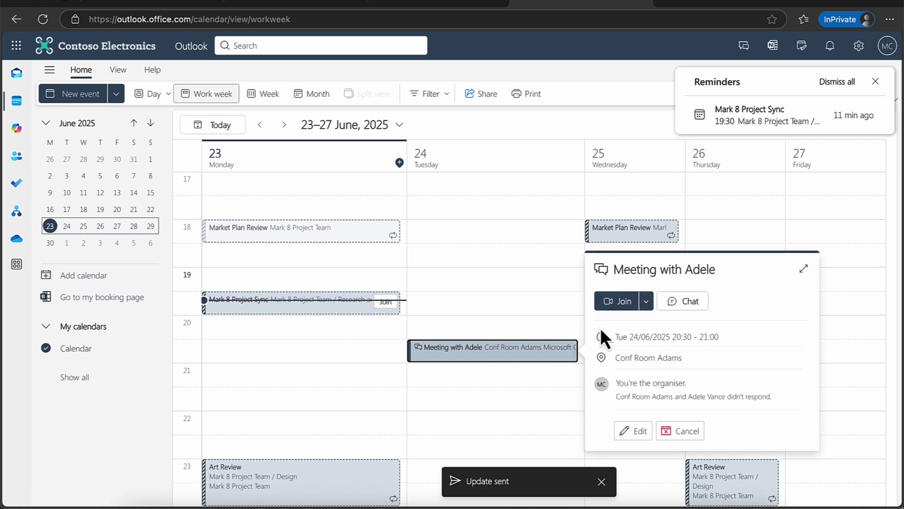
pyautogui.click(509, 347)
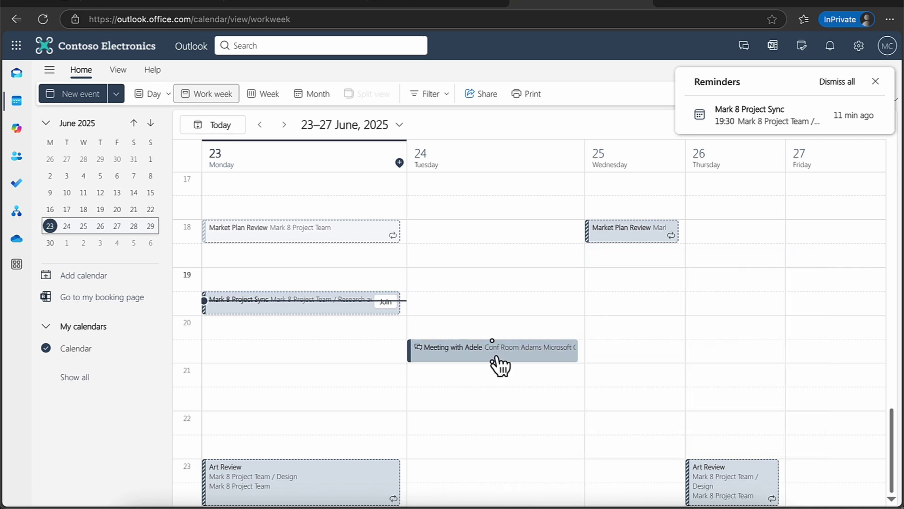
pyautogui.click(498, 359)
pyautogui.click(490, 359)
pyautogui.click(490, 359)
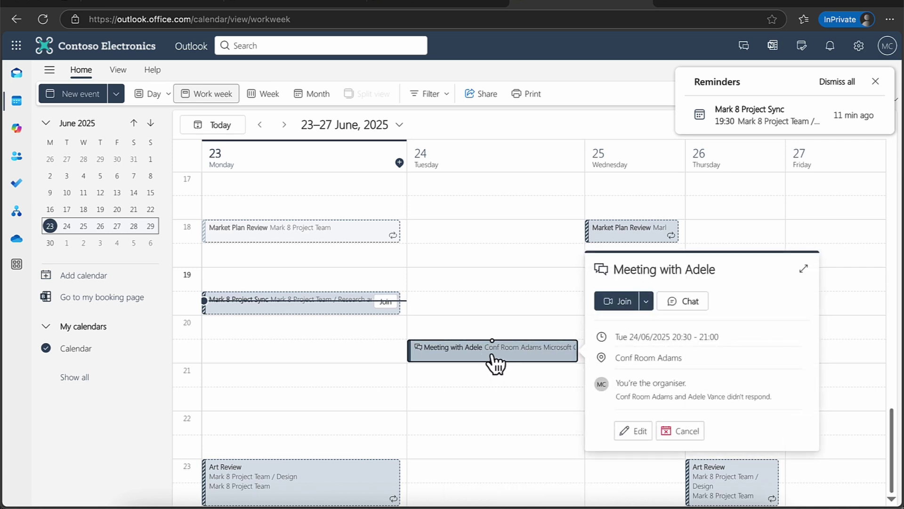
pyautogui.moveTo(492, 347); pyautogui.dragTo(493, 385)
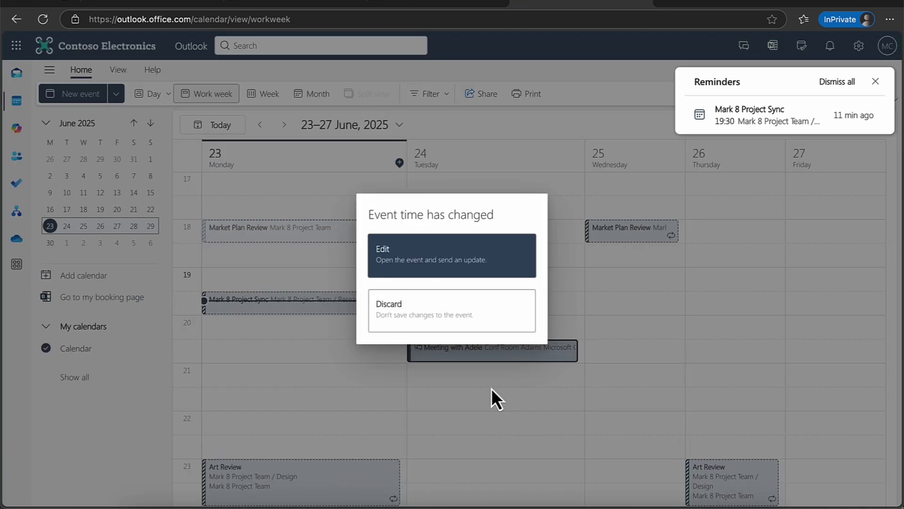
pyautogui.click(430, 258)
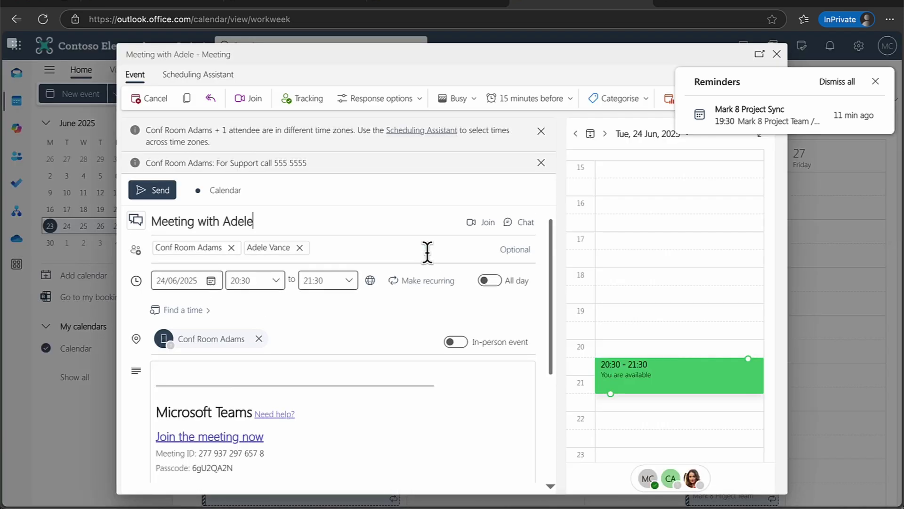
pyautogui.click(154, 190)
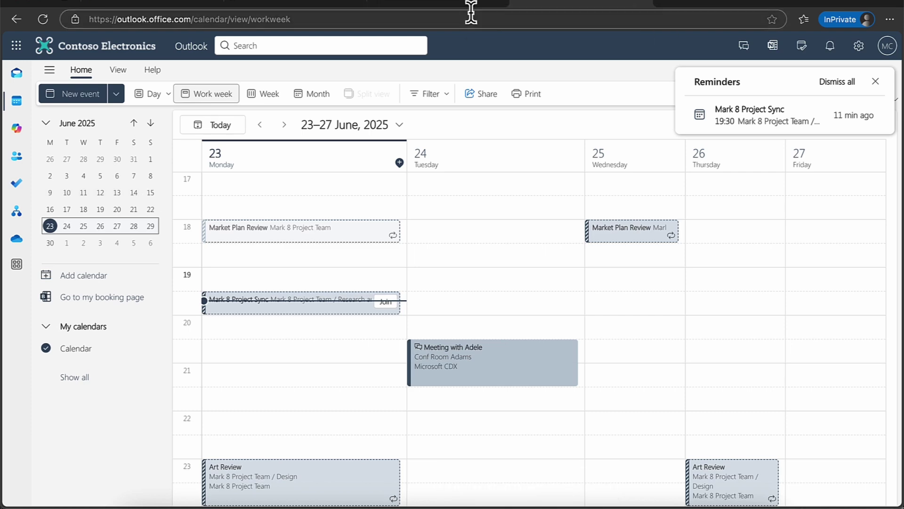
# - Export all eight rooms and equipment as Resources.csv, then clear the selection
pyautogui.click(415, 2)
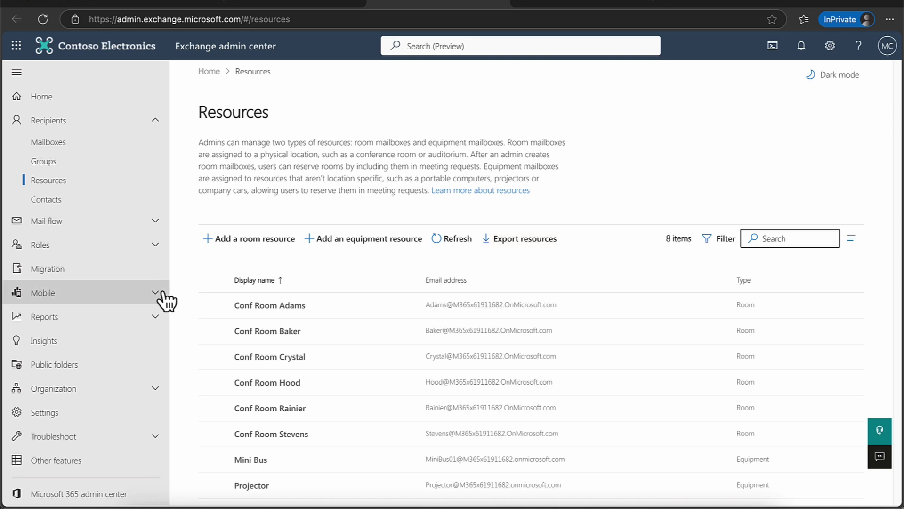
pyautogui.click(213, 280)
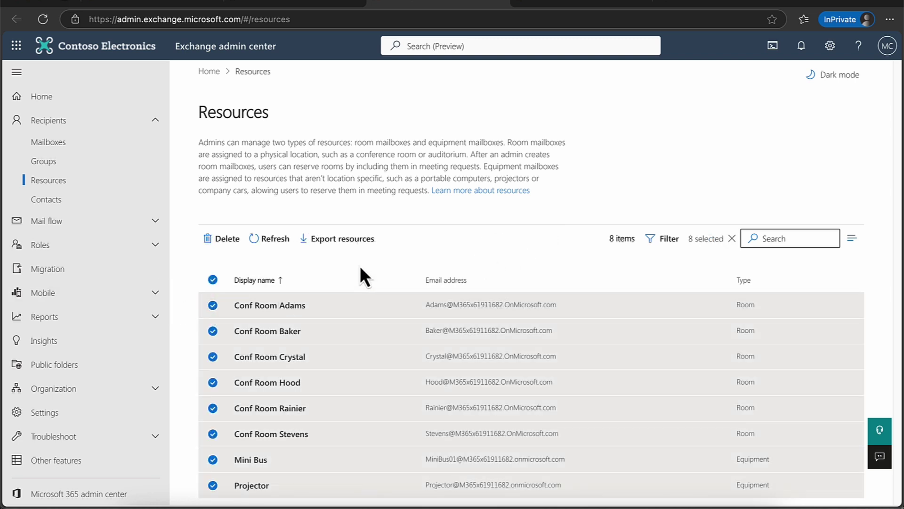
pyautogui.click(348, 240)
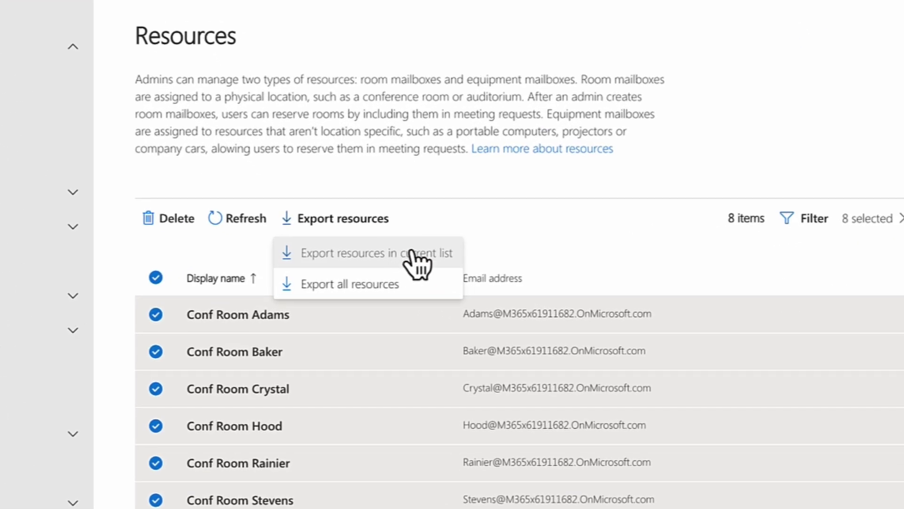
pyautogui.click(392, 277)
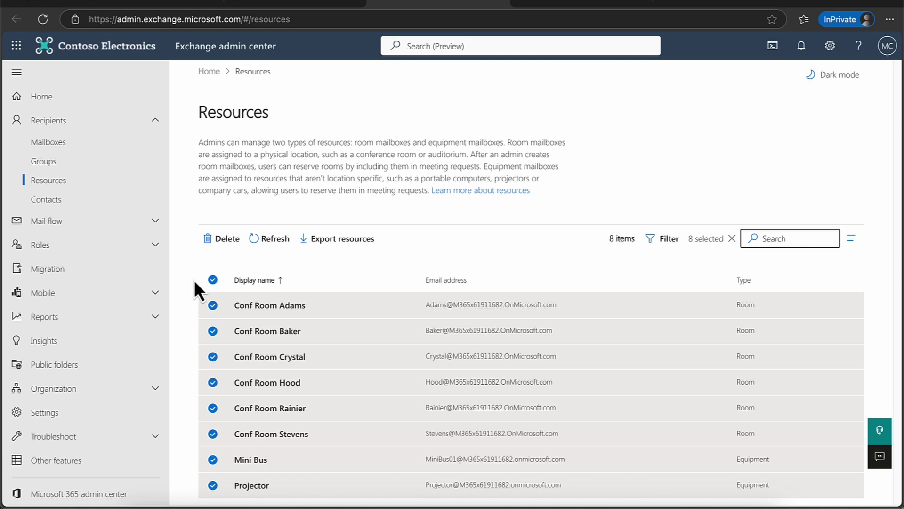
pyautogui.click(213, 280)
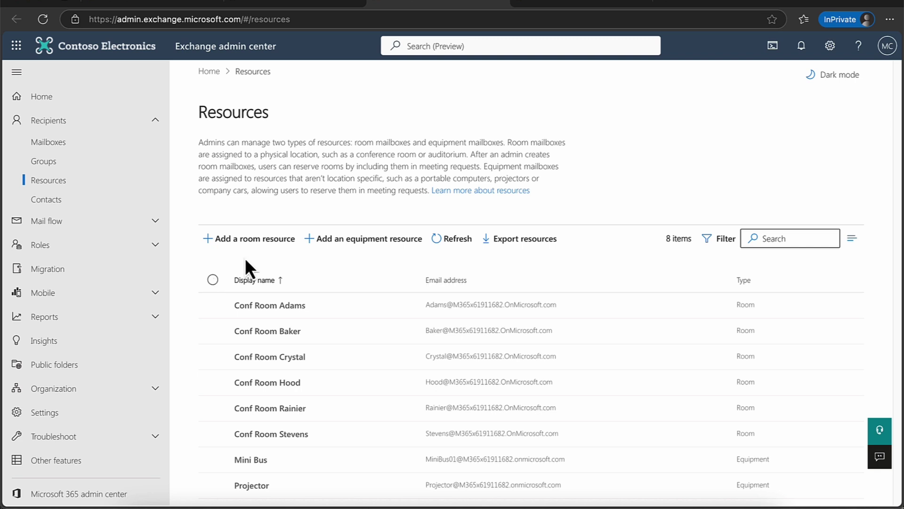
# - Read the Manage resource mailboxes in Exchange Online article after accepting cookies, then return to Rooms & equipment
pyautogui.click(470, 192)
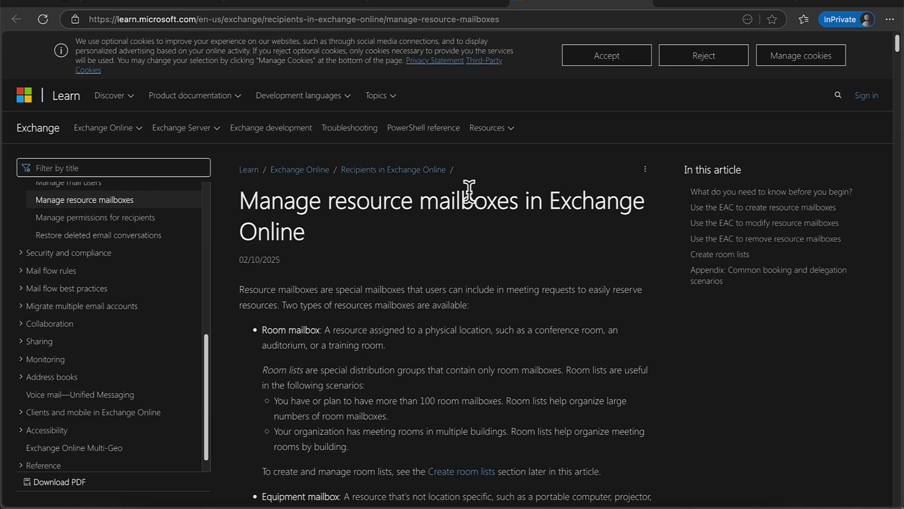
pyautogui.click(606, 61)
pyautogui.scroll(-3, 482, 239)
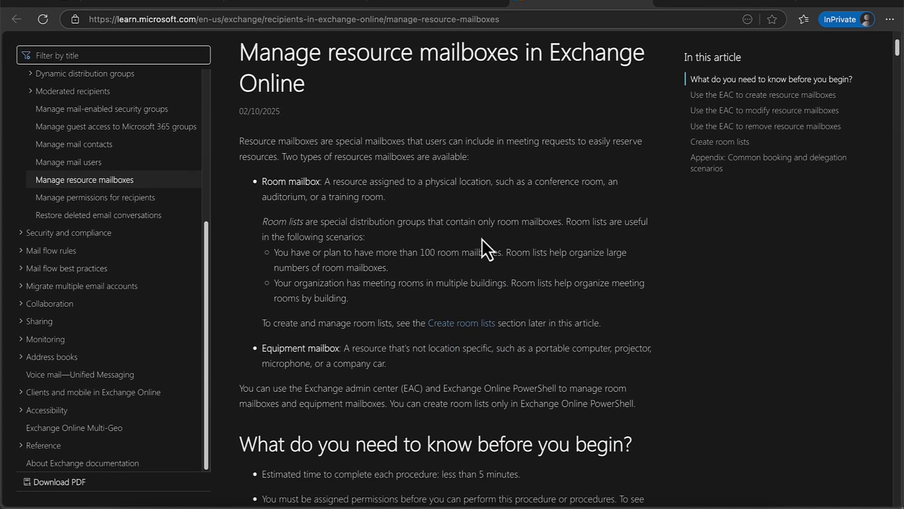
pyautogui.scroll(-5, 482, 238)
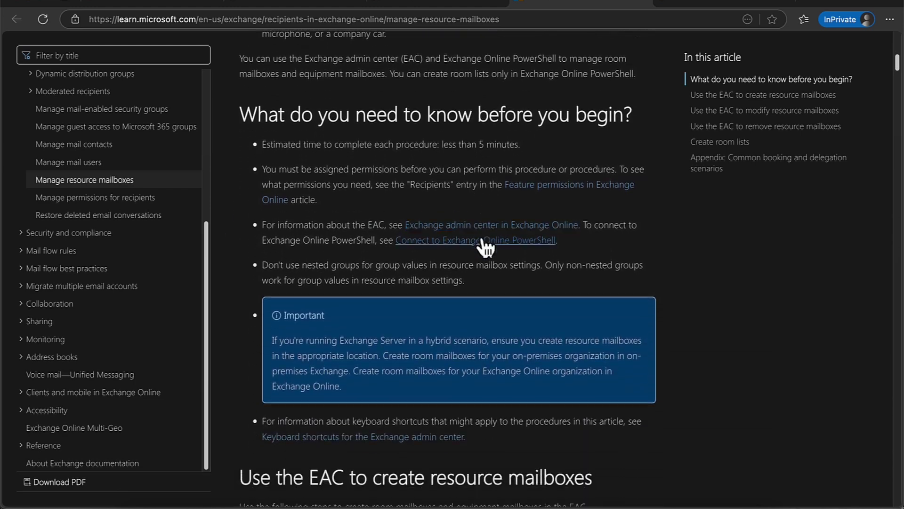
pyautogui.scroll(2, 480, 238)
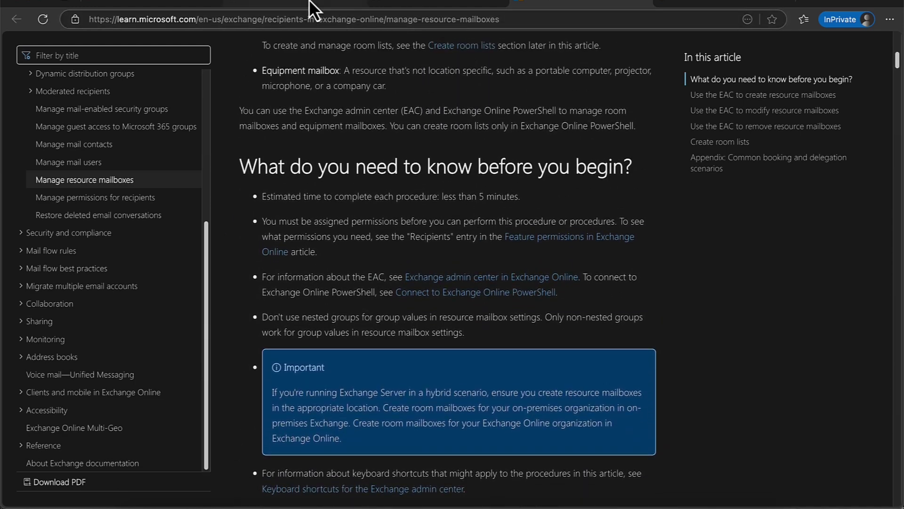
pyautogui.click(310, 6)
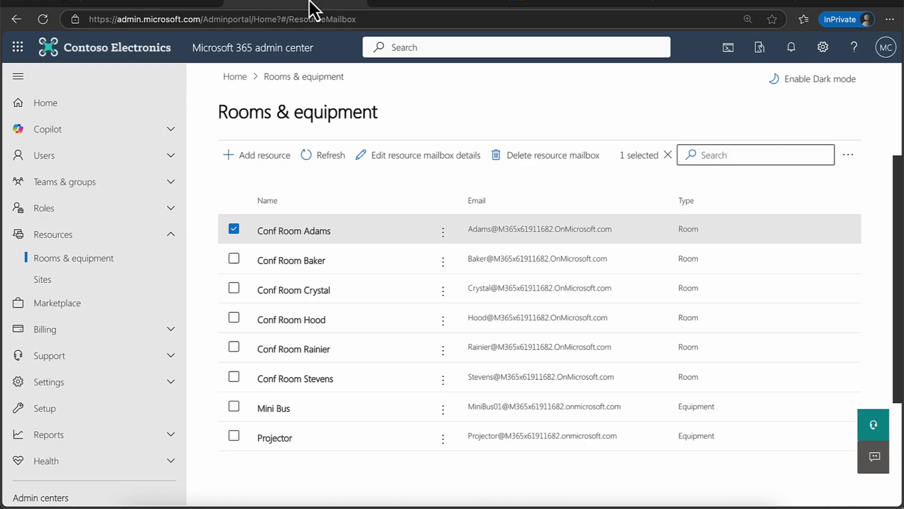